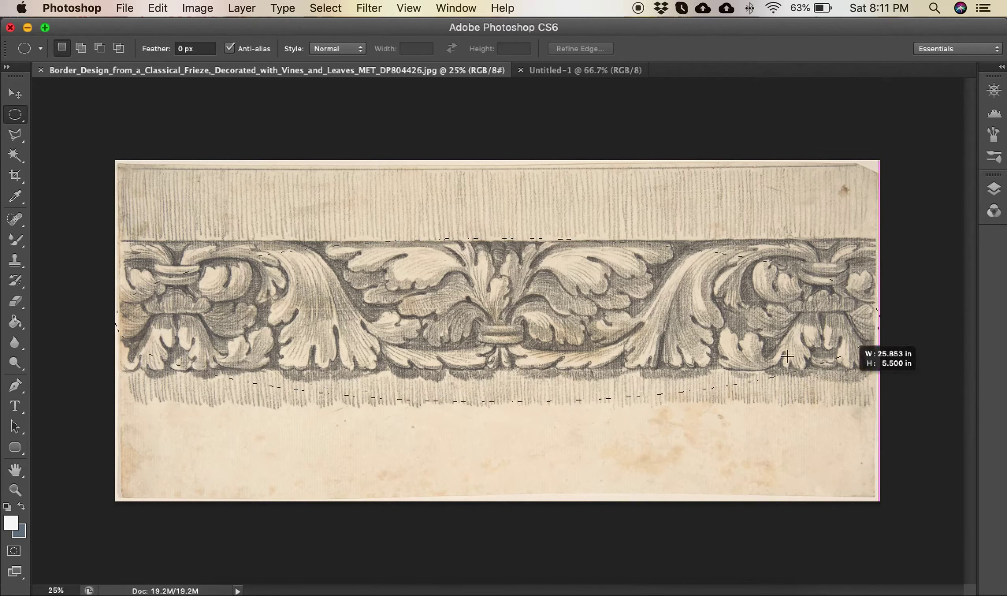
Step: Select the carved leaf band of the frieze with the Rectangular Marquee and move it into the Untitled-1 document
left_click(23, 121)
left_click(68, 110)
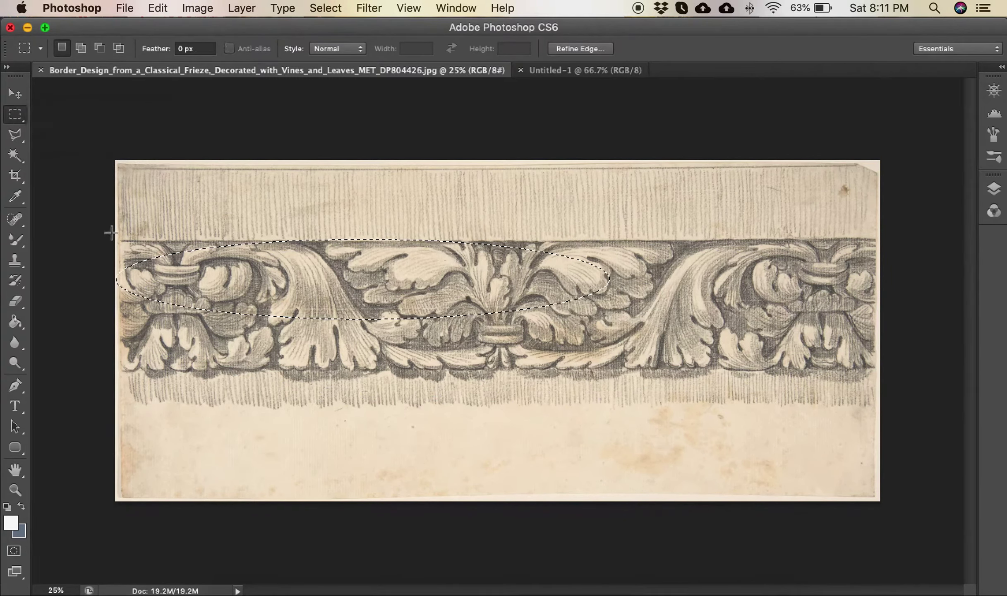
left_click_drag(116, 239, 877, 375)
key("v")
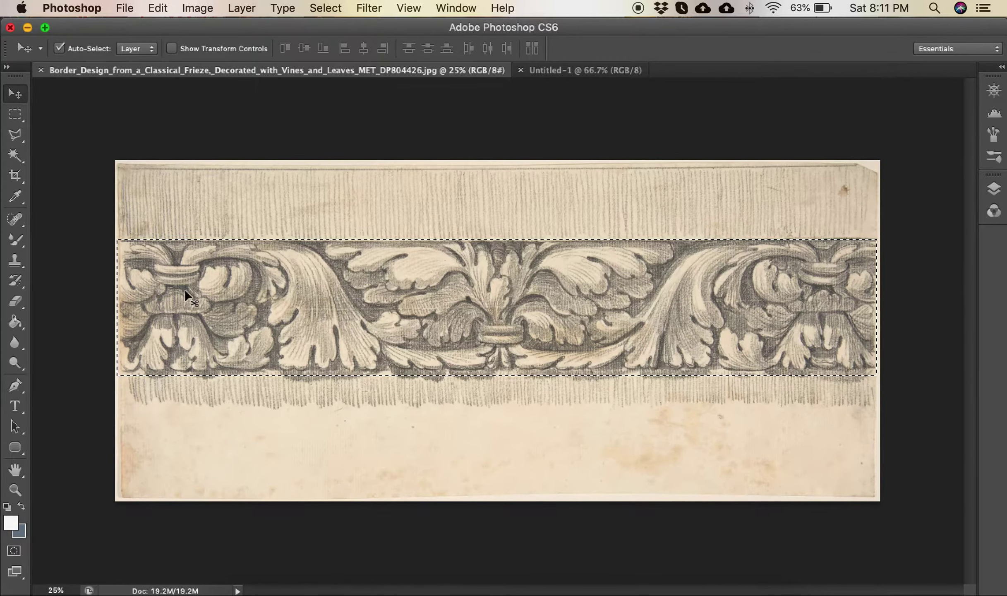
left_click_drag(212, 302, 500, 306)
Step: Scale the pasted leaf band down with Free Transform to about half the page width and place it in the page's upper part
key("super+minus")
key("super+minus")
key("super+minus")
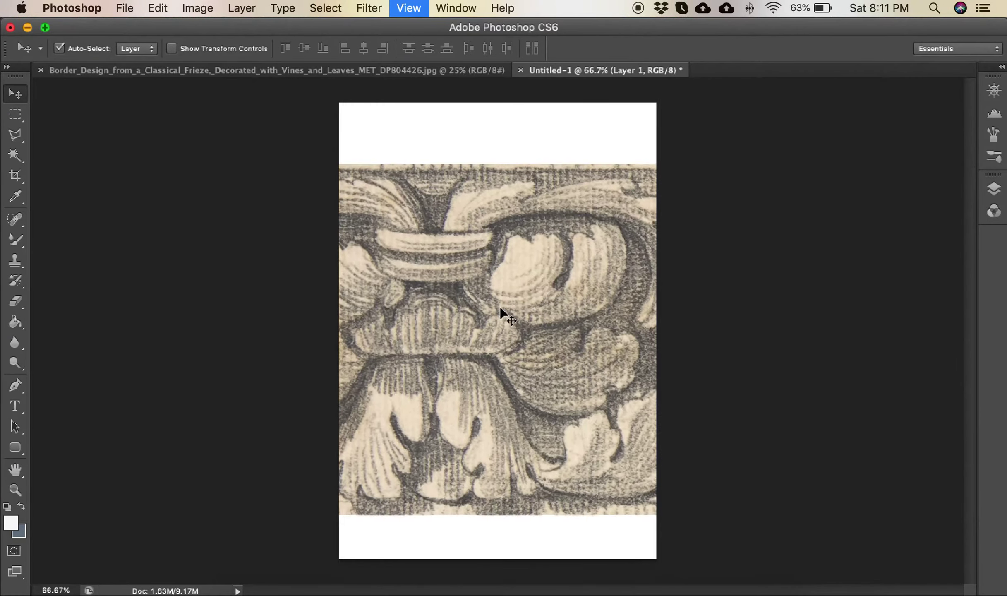
key("super+t")
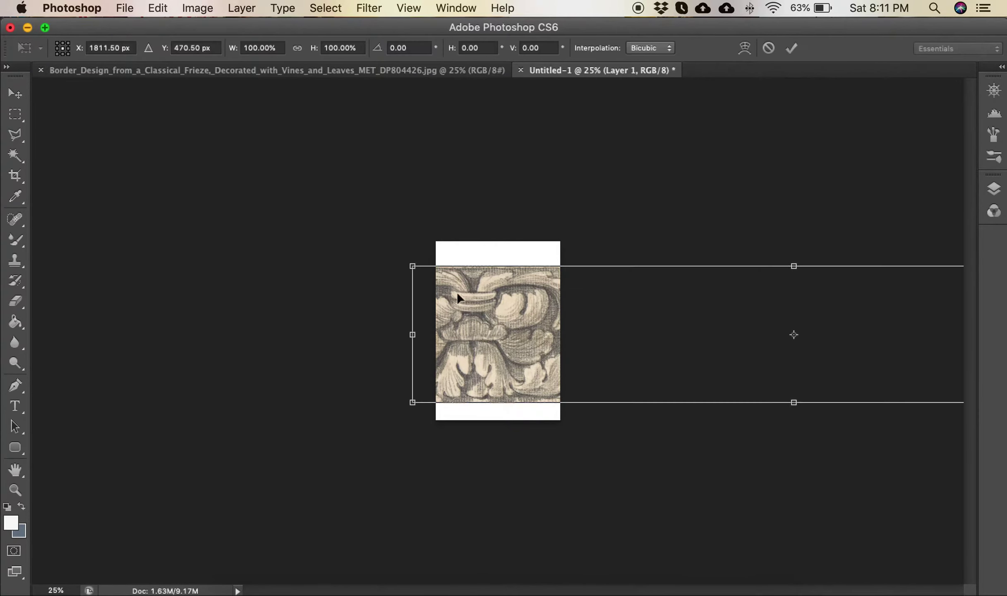
left_click_drag(411, 265, 728, 327)
left_click_drag(787, 360, 328, 325)
left_click_drag(675, 282, 496, 327)
key("Return")
key("super+equal")
key("super+equal")
key("super+equal")
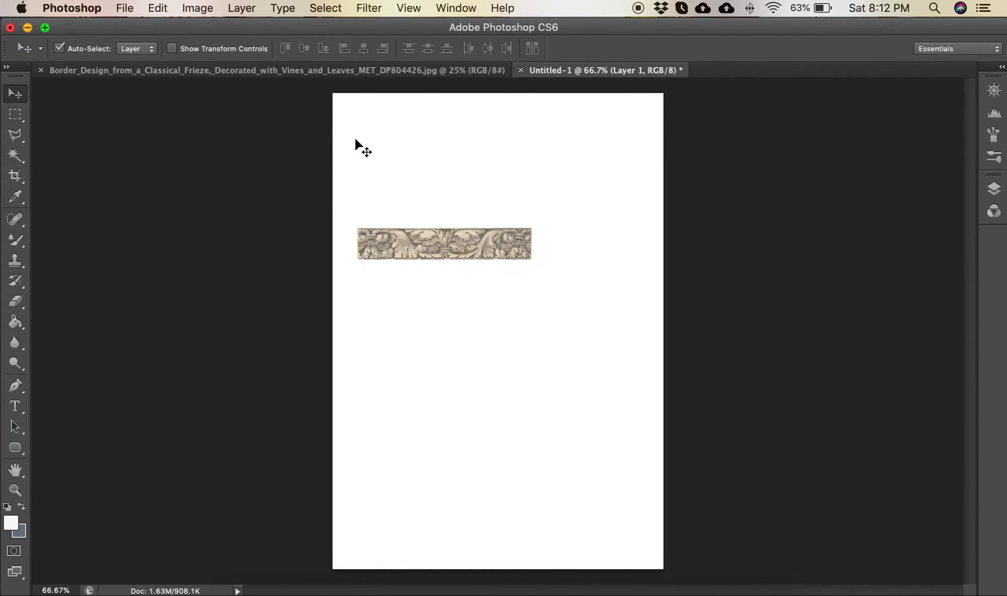
Step: Convert the leaf band to pure black and white with a Threshold adjustment and move it to the page's top-left corner
left_click(196, 11)
mouse_move(242, 59)
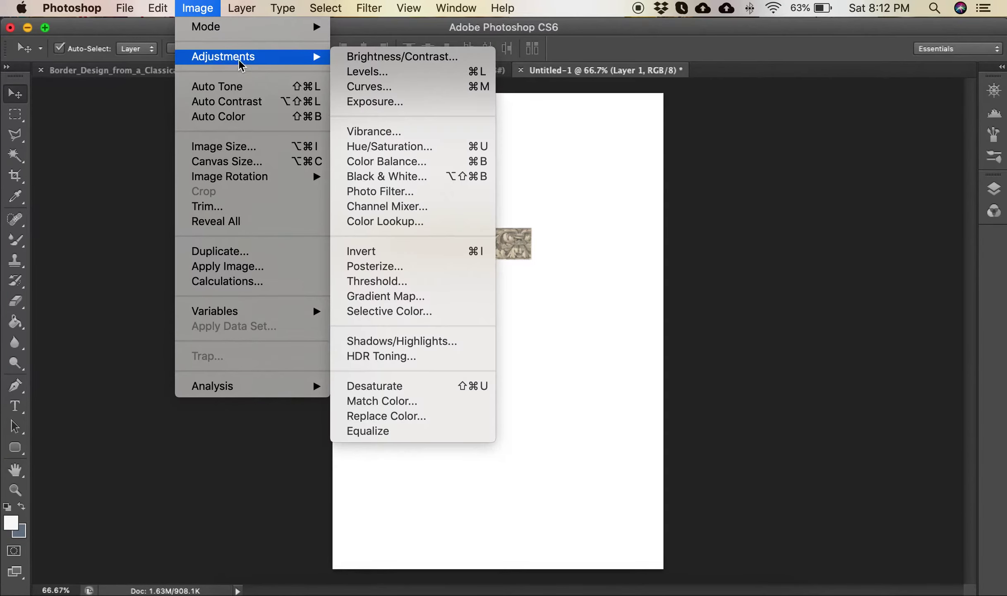
left_click(395, 281)
mouse_move(263, 557)
left_mouse_down()
mouse_move(222, 557)
mouse_move(280, 555)
left_mouse_up()
left_click(394, 457)
key("v")
left_click_drag(421, 247, 399, 117)
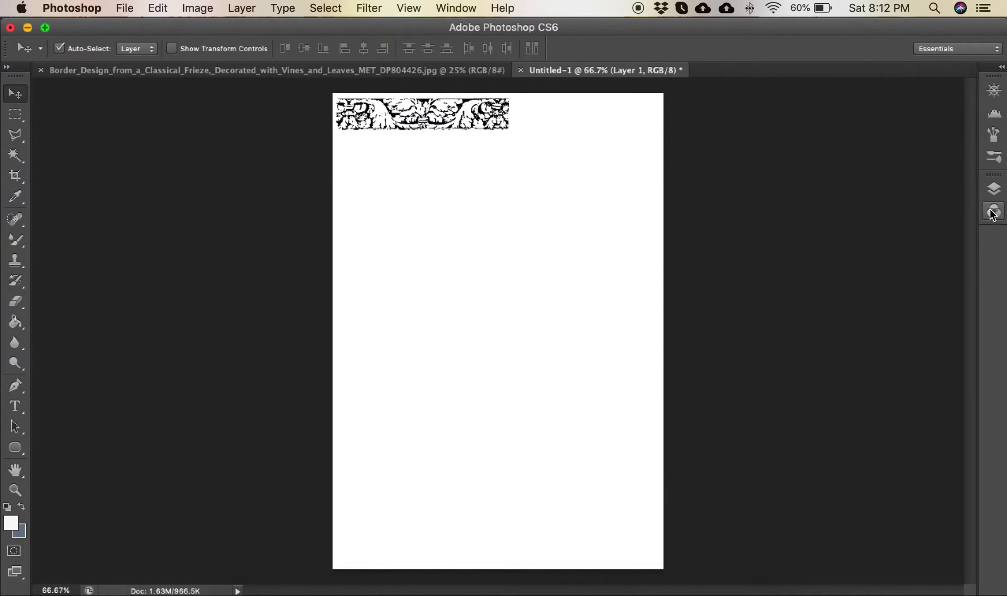
Step: Duplicate the leaf band layer and place the copy below the original band
left_click(989, 195)
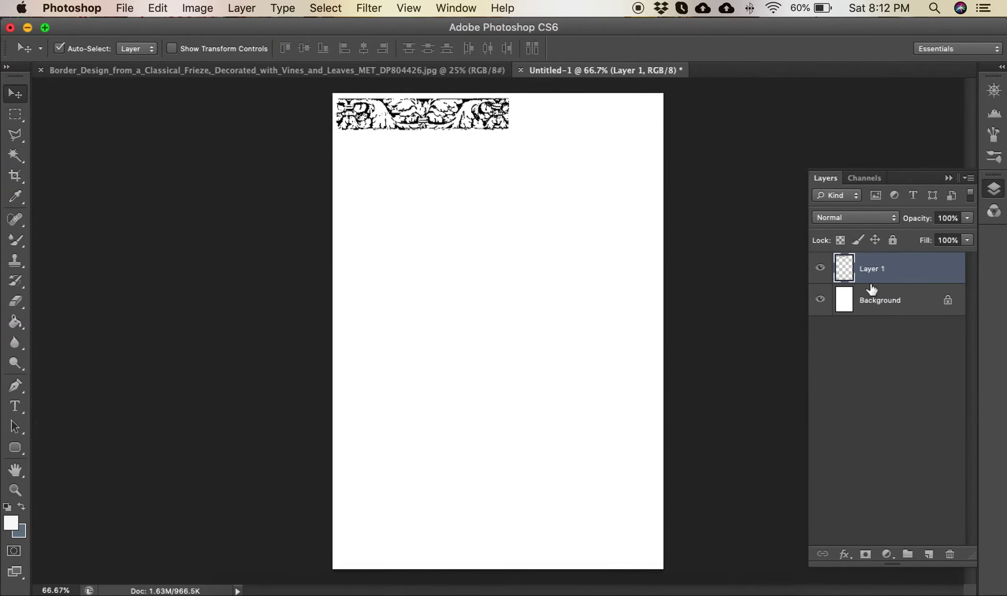
right_click(874, 273)
left_click(812, 156)
left_click(436, 215)
left_click_drag(419, 110, 439, 215)
key("super+g")
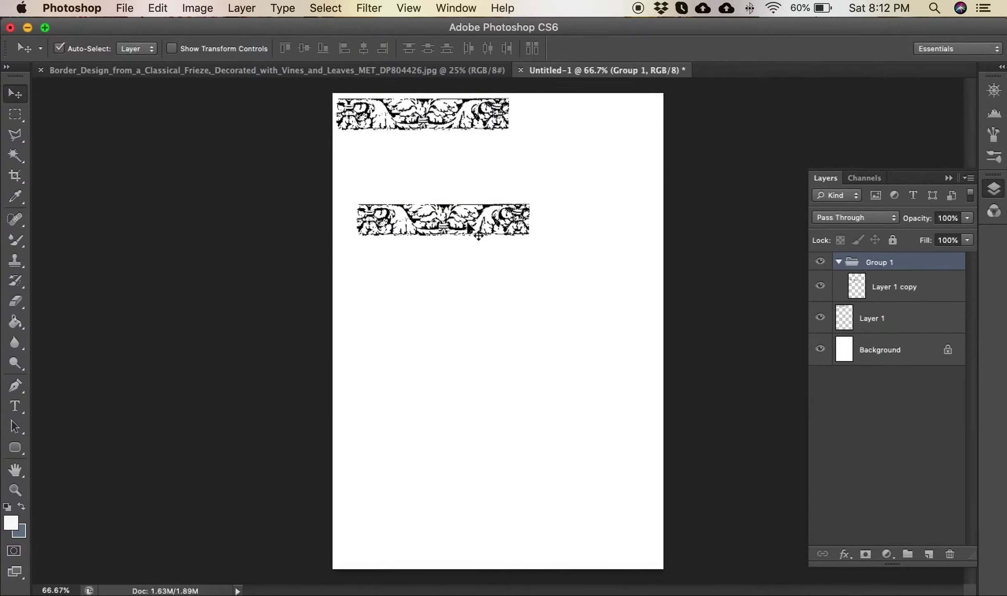
left_click(467, 224)
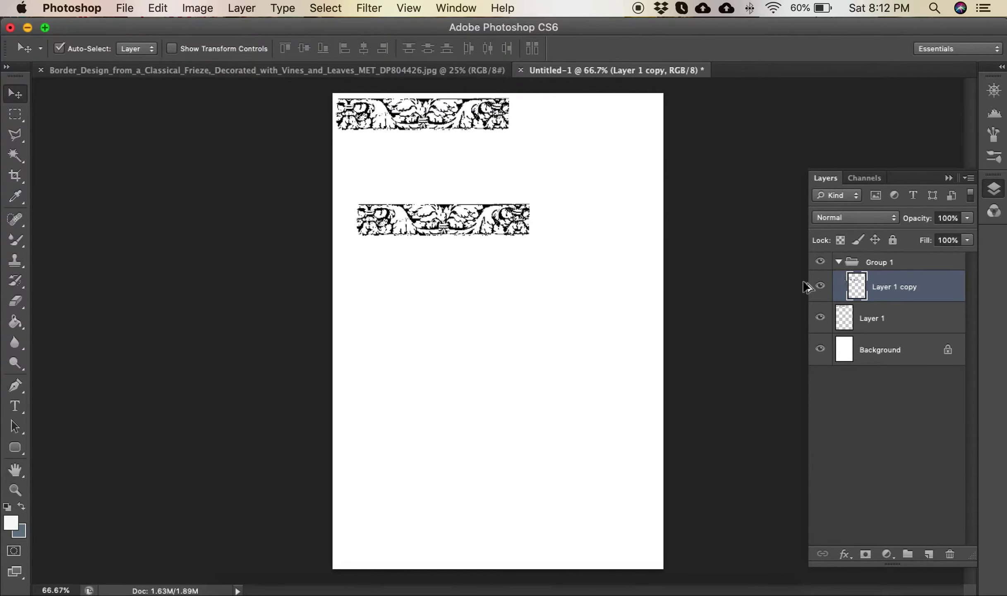
key("super+shift+g")
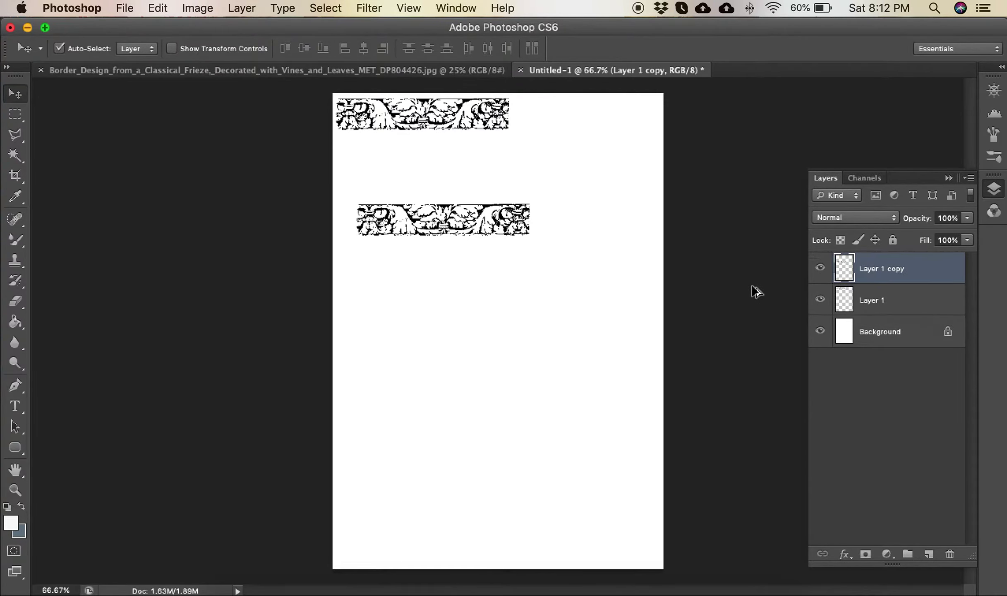
Step: Rotate the copied band 90° clockwise and place it upright against the original band's right end, with their upper edges level
right_click(902, 269)
left_click(429, 224)
key("super+t")
right_click(429, 213)
left_click(433, 214)
right_click(401, 221)
left_click(401, 221)
right_click(400, 221)
left_click(401, 221)
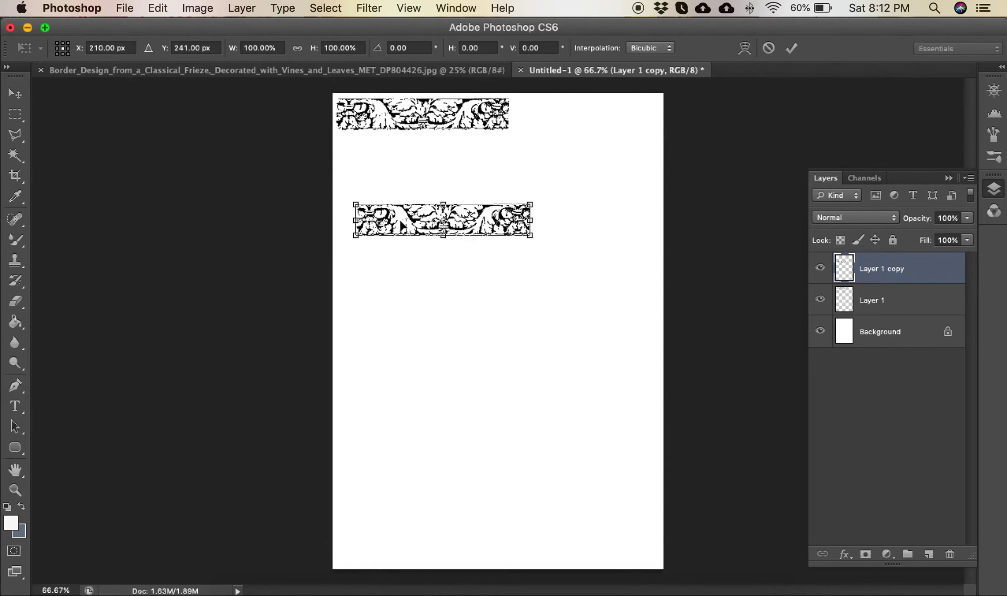
right_click(400, 221)
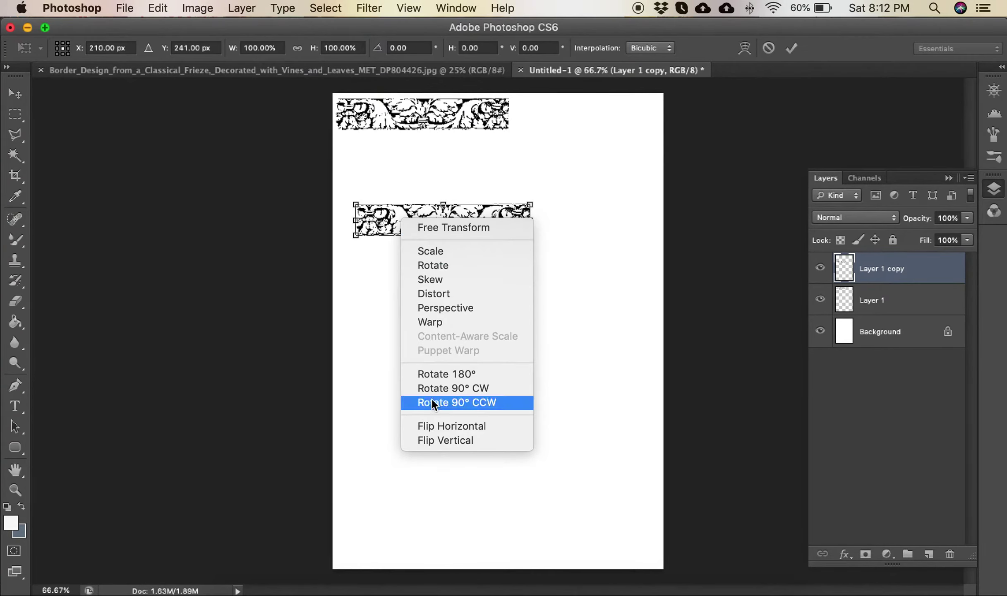
left_click(439, 387)
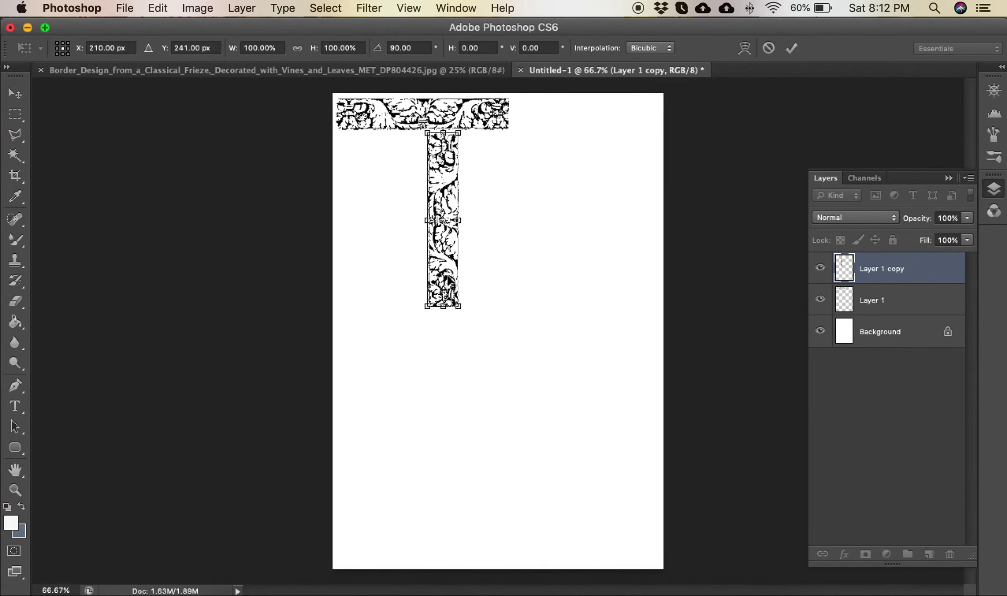
left_click_drag(445, 278, 530, 244)
key("Return")
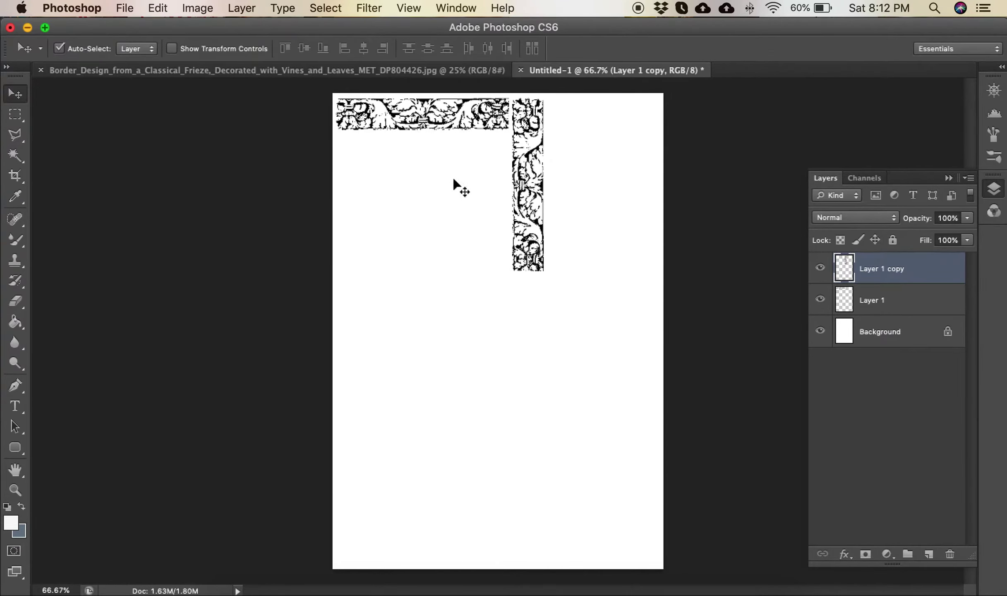
Step: Set up the Clone Stamp tool with the 24 px square brush tip resized to 67 px
left_click(16, 260)
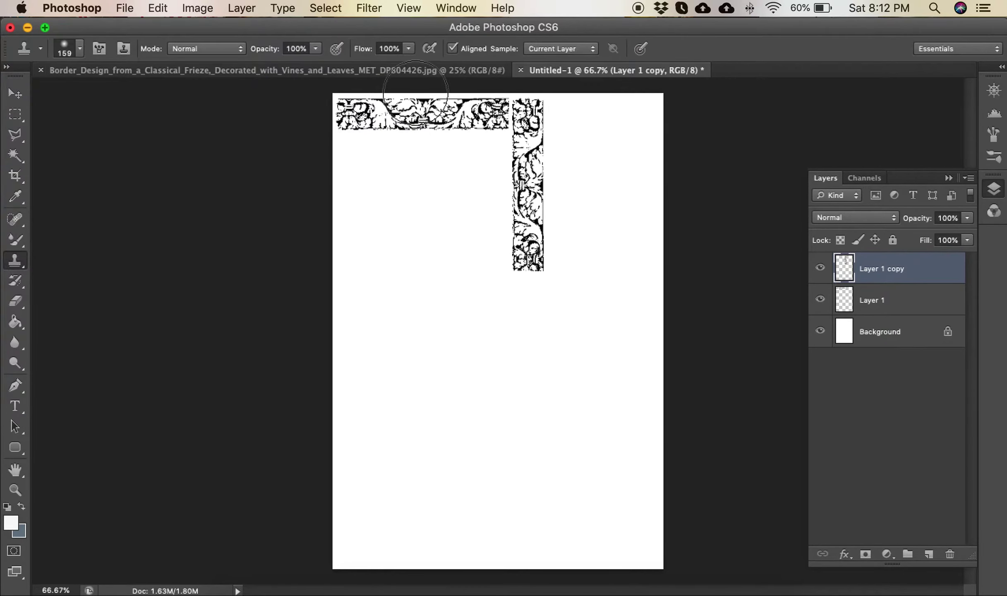
right_click(388, 114)
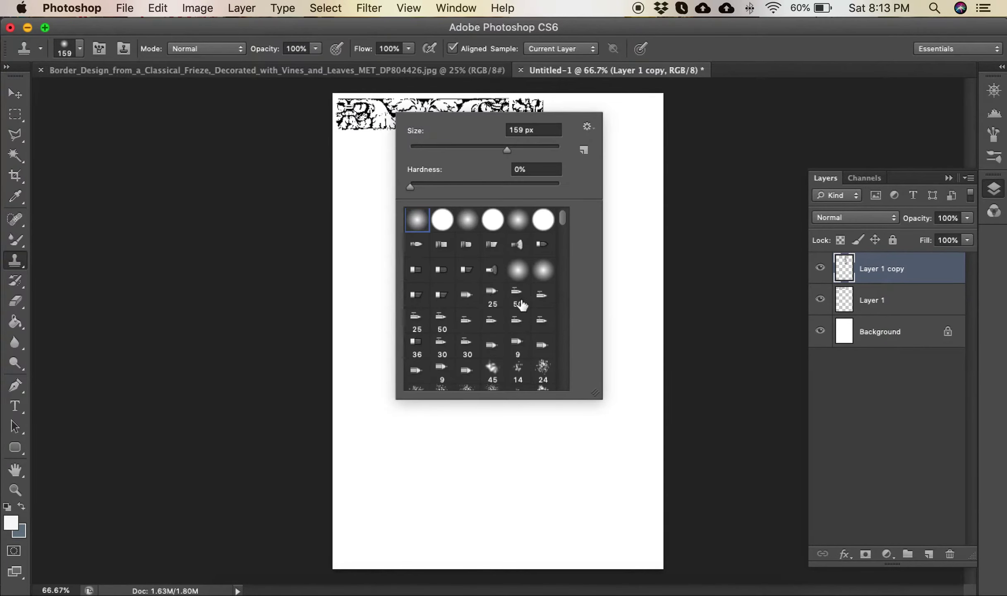
scroll(509, 289, "down", 5)
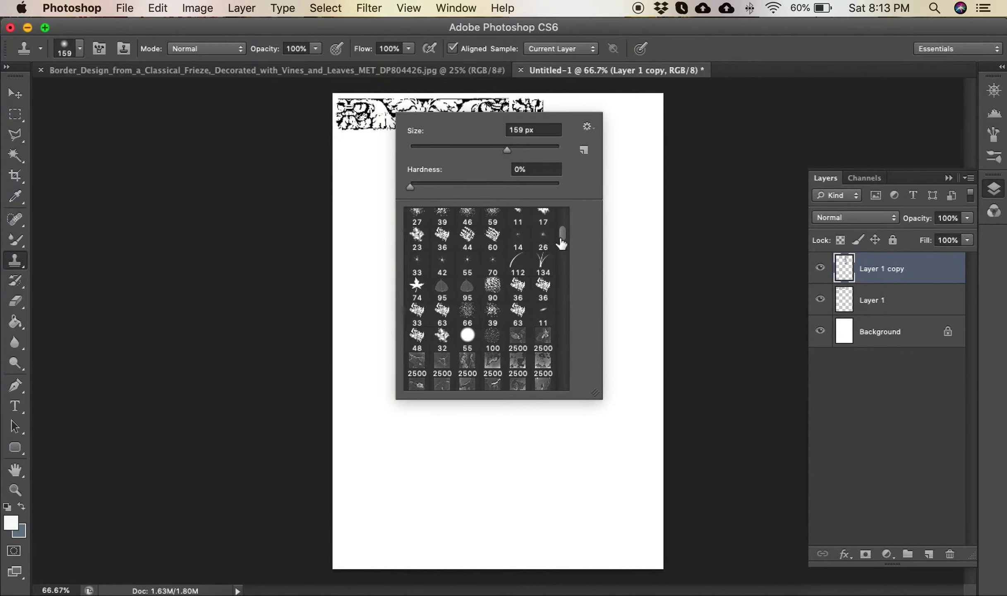
scroll(561, 269, "down", 5)
scroll(561, 311, "down", 5)
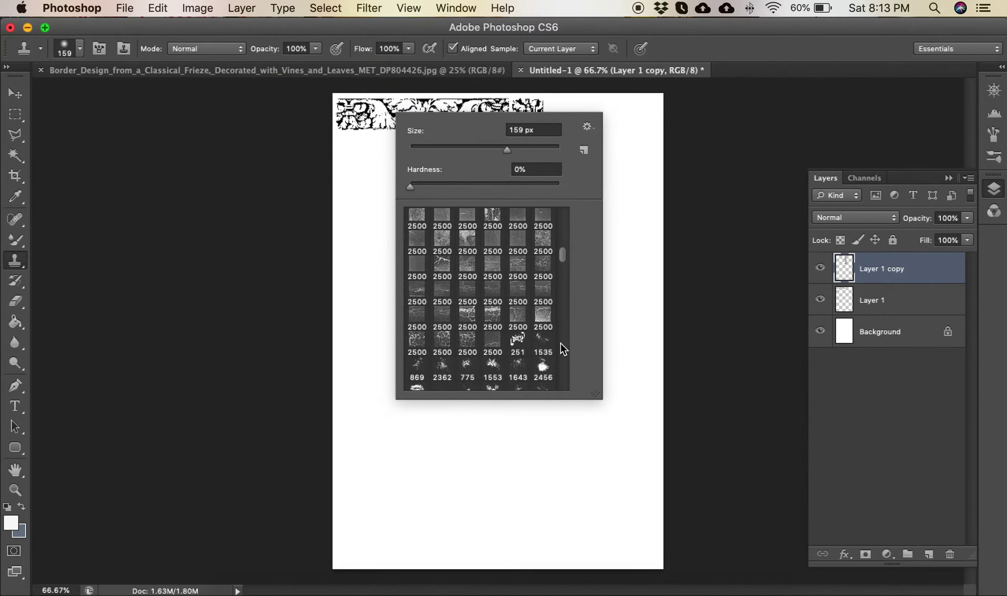
scroll(568, 273, "down", 5)
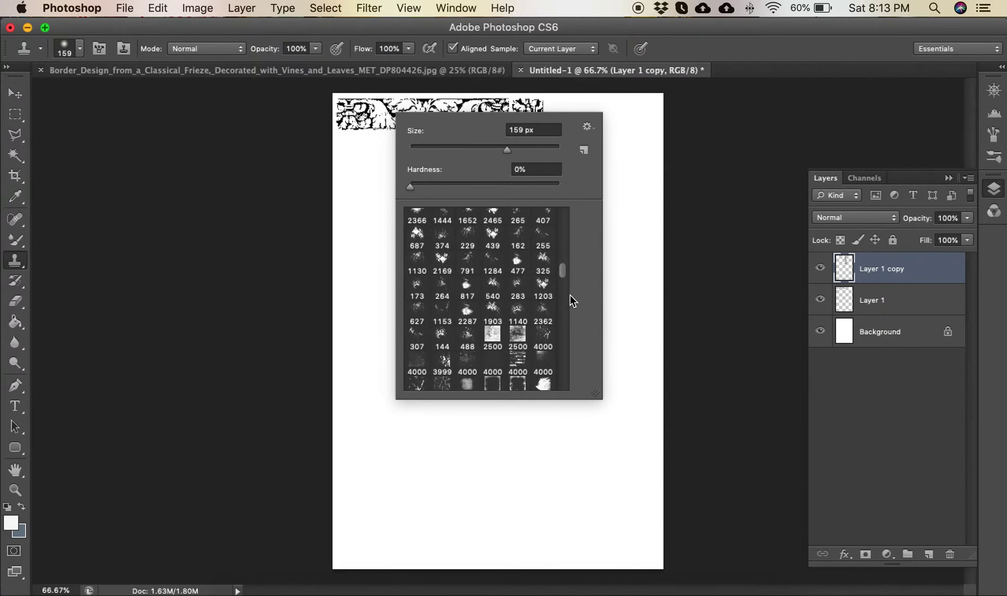
scroll(524, 349, "down", 10)
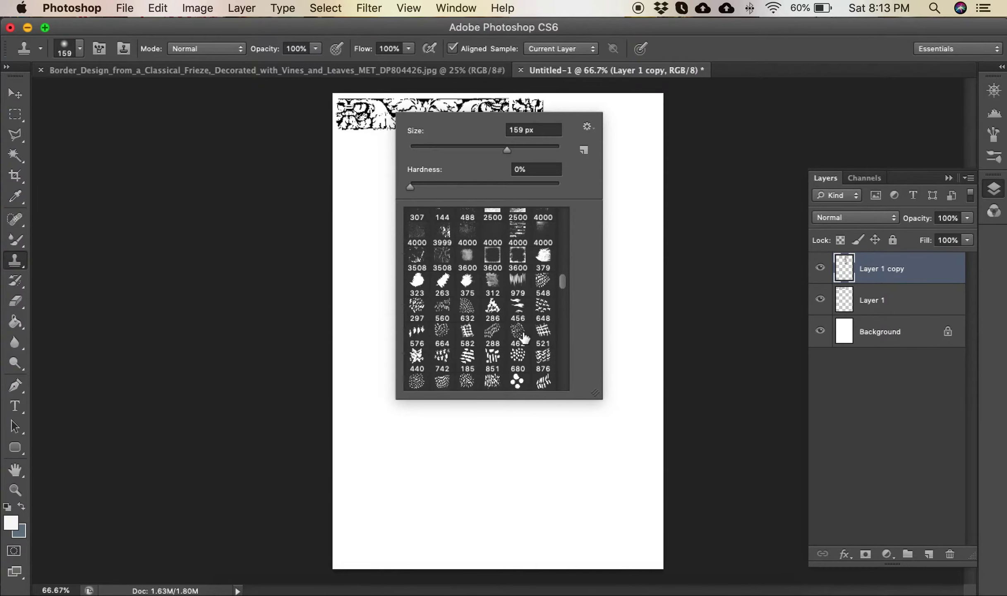
scroll(524, 338, "down", 15)
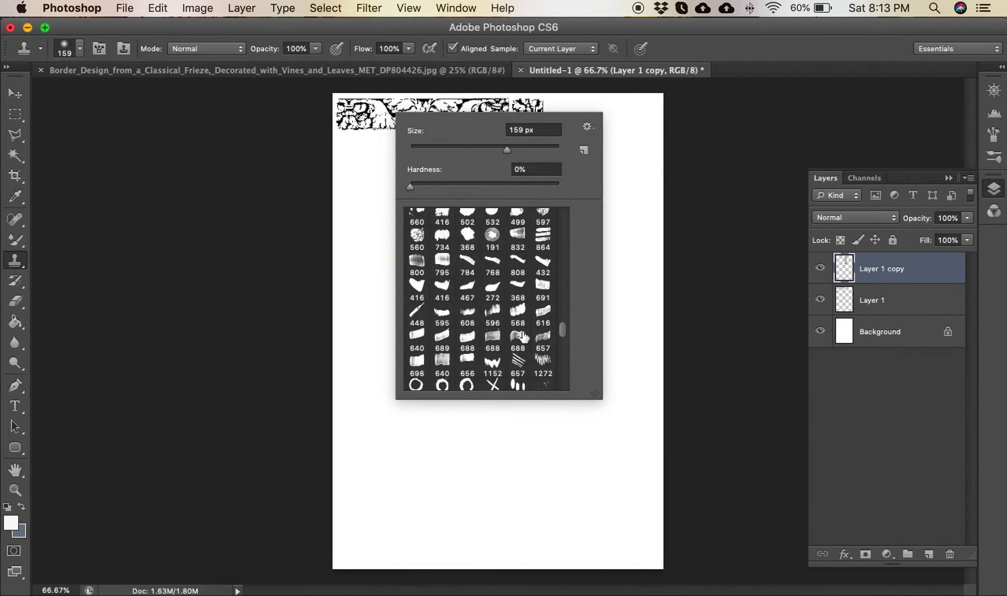
left_click(517, 380)
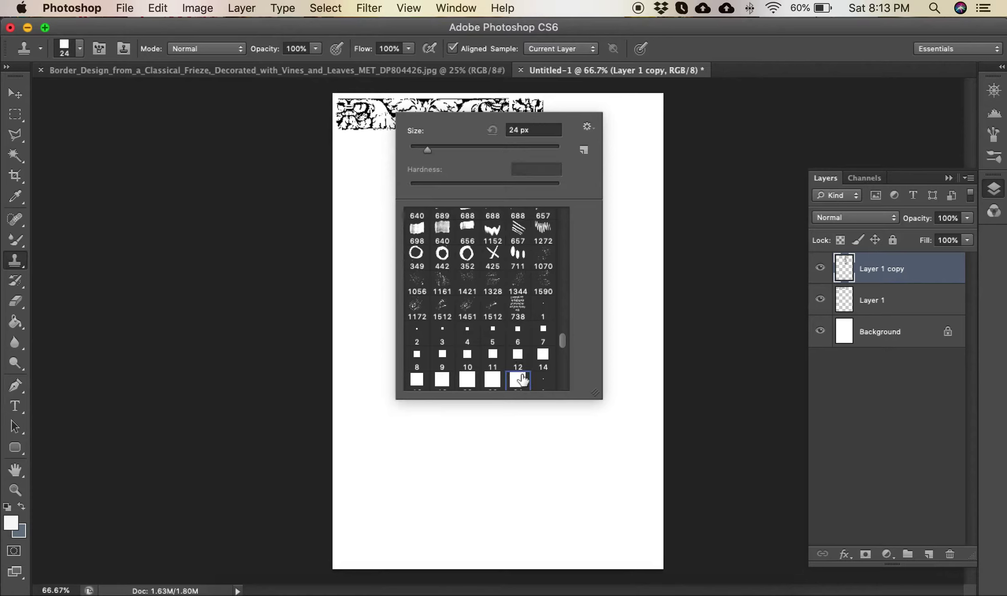
left_click(474, 149)
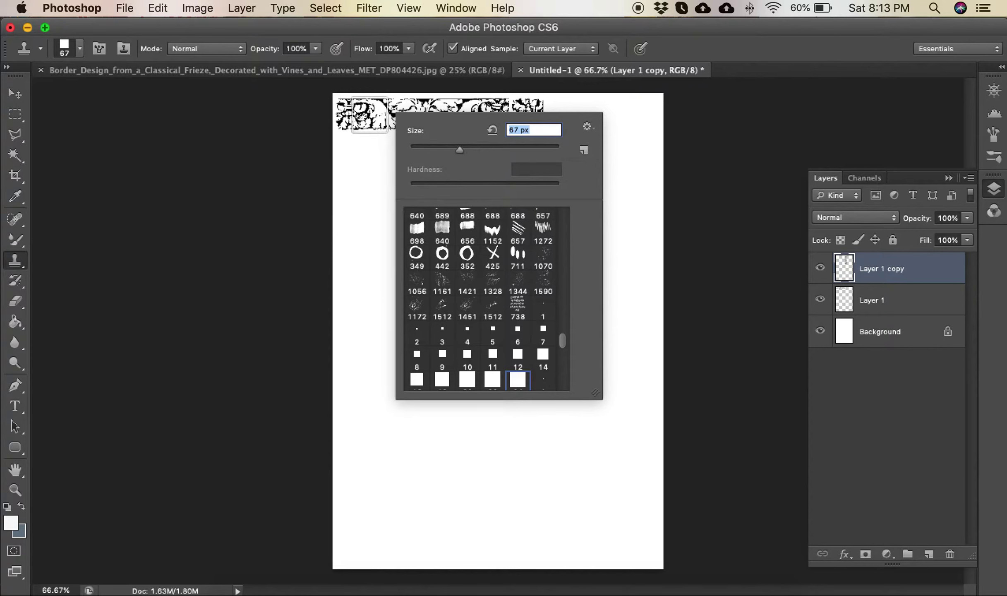
key("Return")
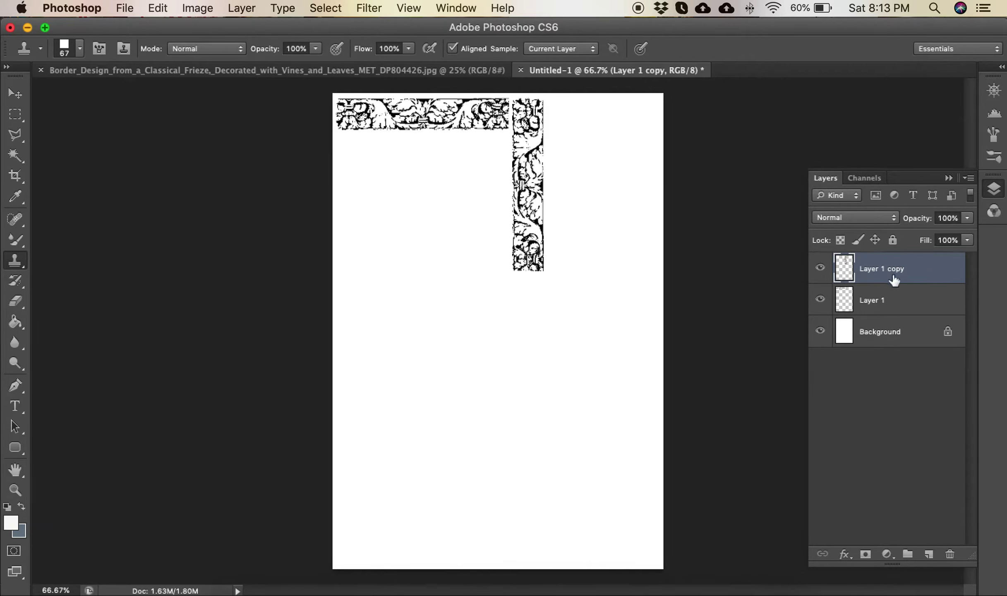
Step: Flatten the image and clone horizontal leaf bands from the upright band to the page's right edge and just below its lower end
left_click(963, 180)
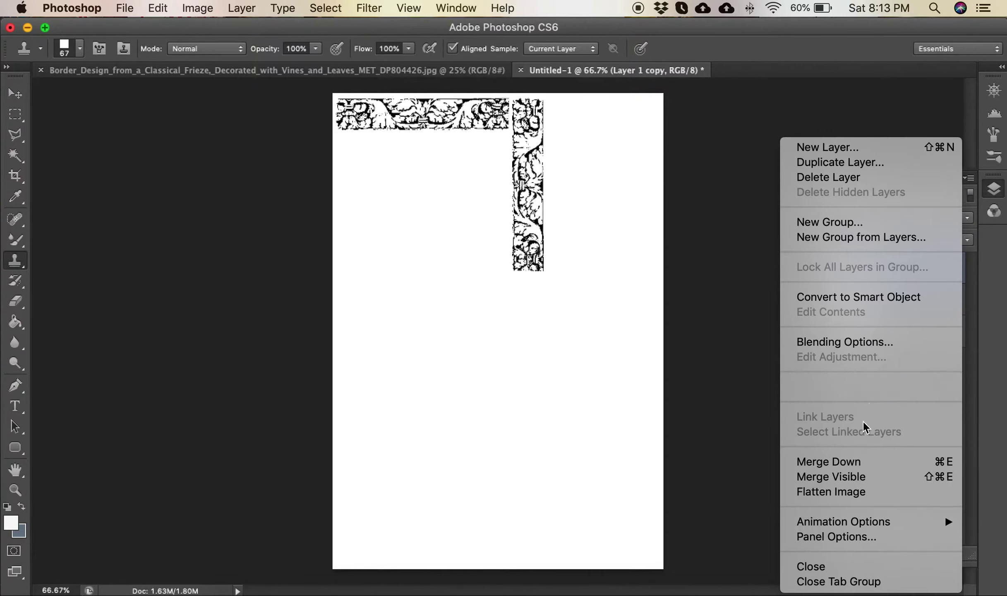
left_click(851, 493)
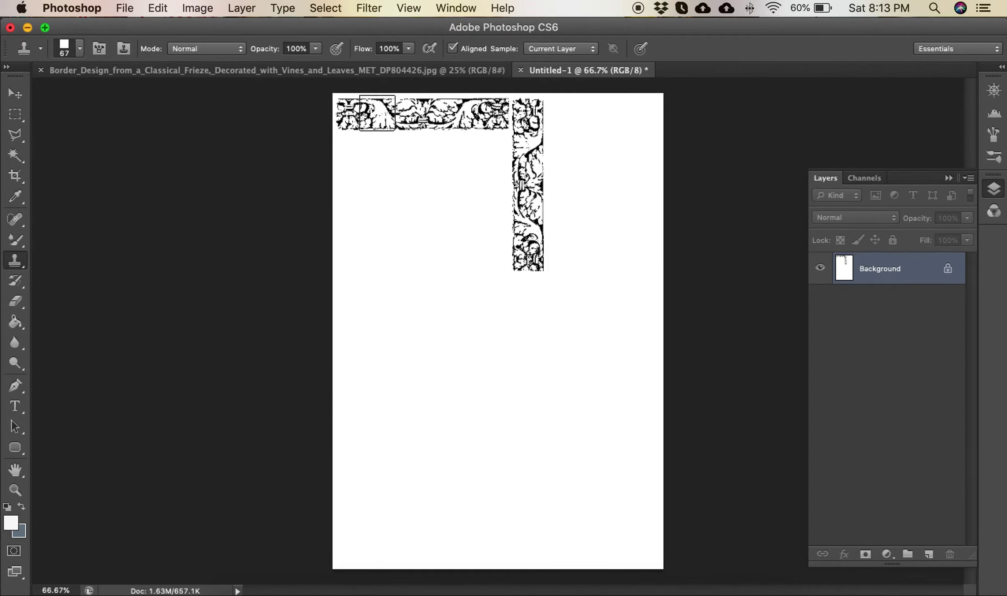
left_click_drag(561, 218, 663, 224)
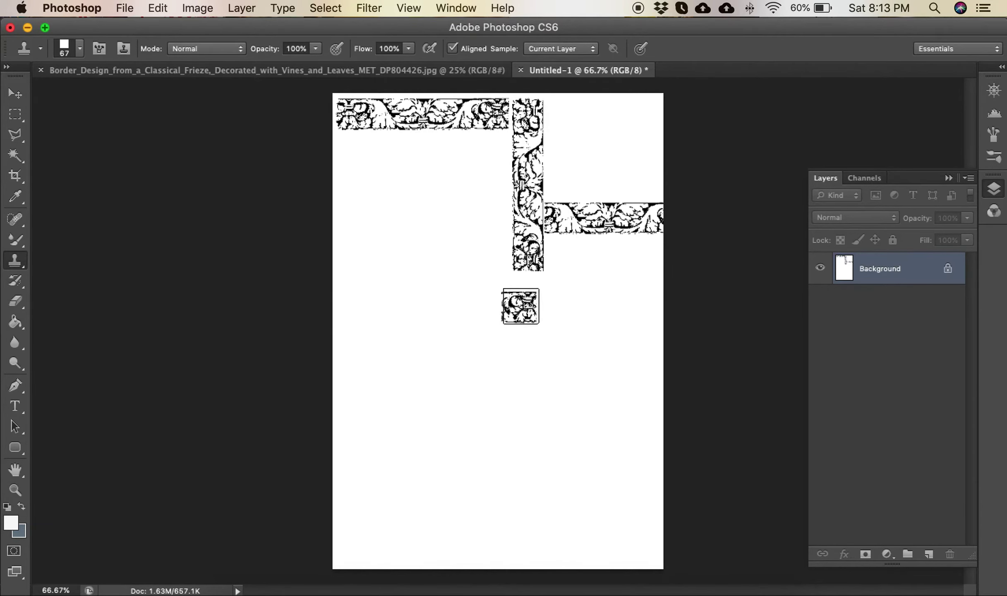
left_click_drag(527, 291, 378, 285)
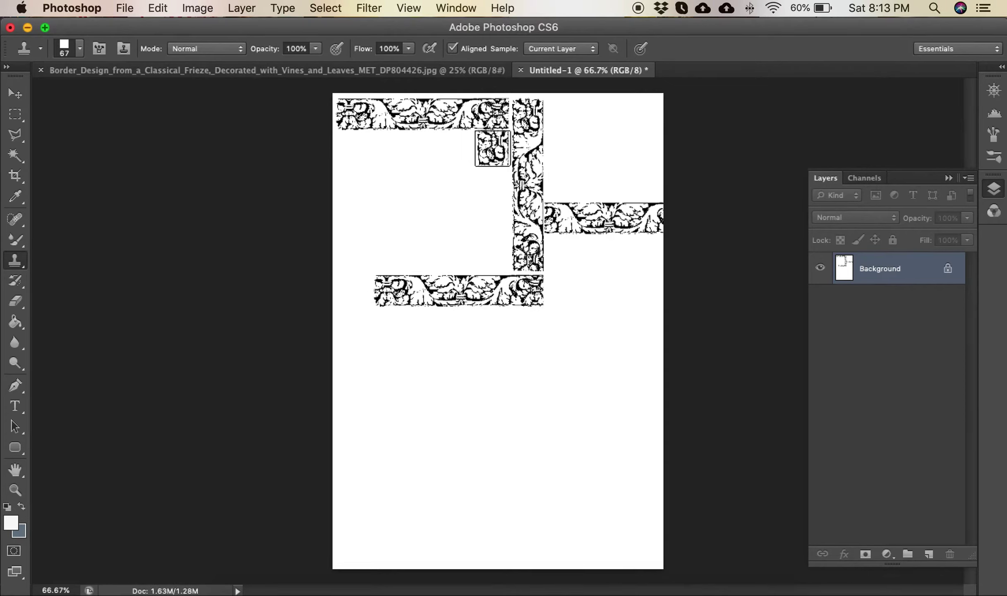
Step: Clone the upright leaf band into a second vertical strip along its left side, redoing the first stroke with a longer one
mouse_move(491, 149)
left_mouse_down()
mouse_move(483, 190)
mouse_move(490, 201)
mouse_move(498, 171)
mouse_move(492, 211)
left_mouse_up()
key("super+z")
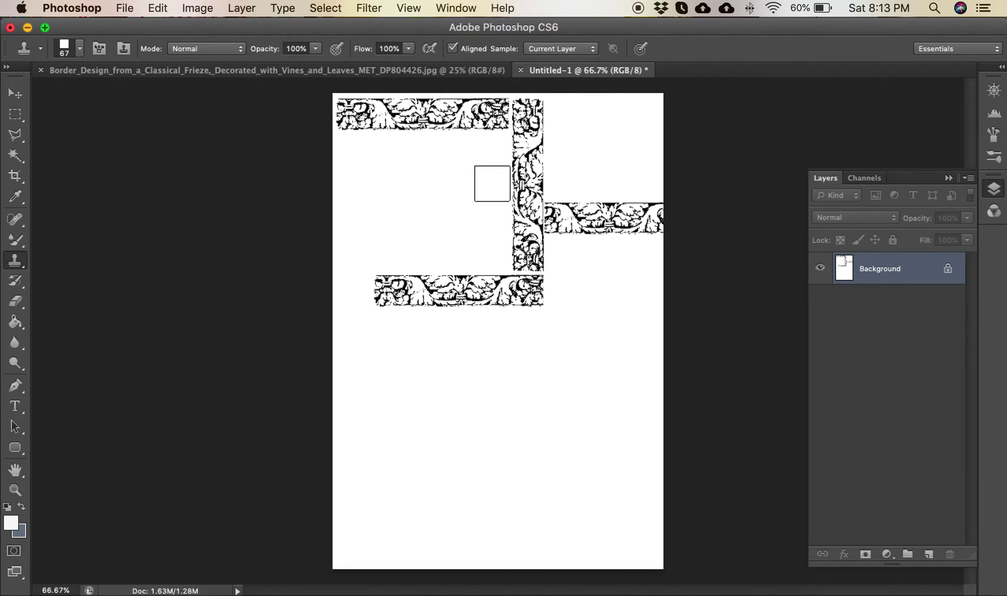
left_click_drag(491, 148, 493, 254)
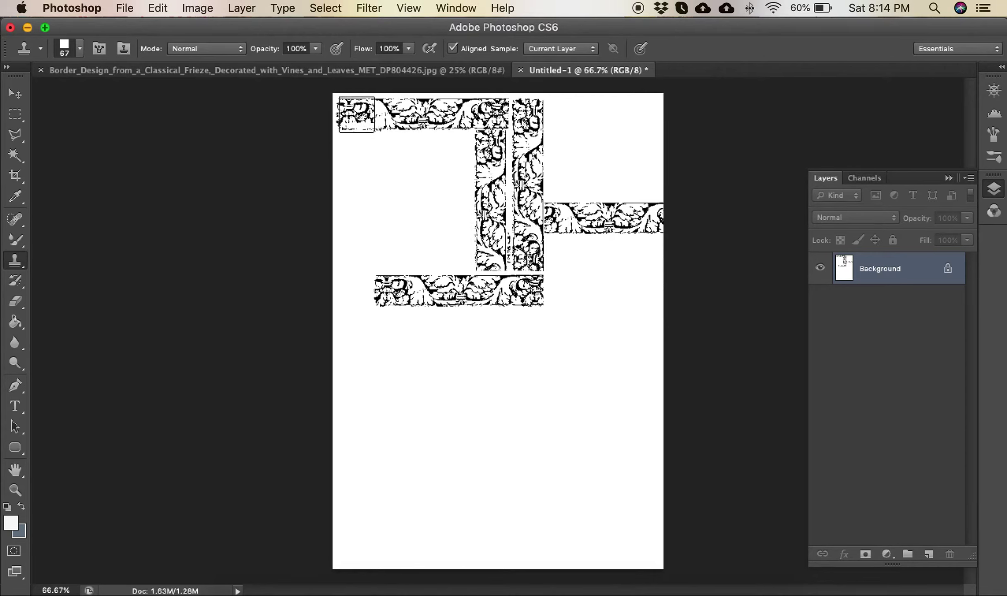
Step: Clone a horizontal leaf band from the inner upright strip to the page's left edge, and add connected vertical and horizontal pieces below it
left_click(356, 114, "alt")
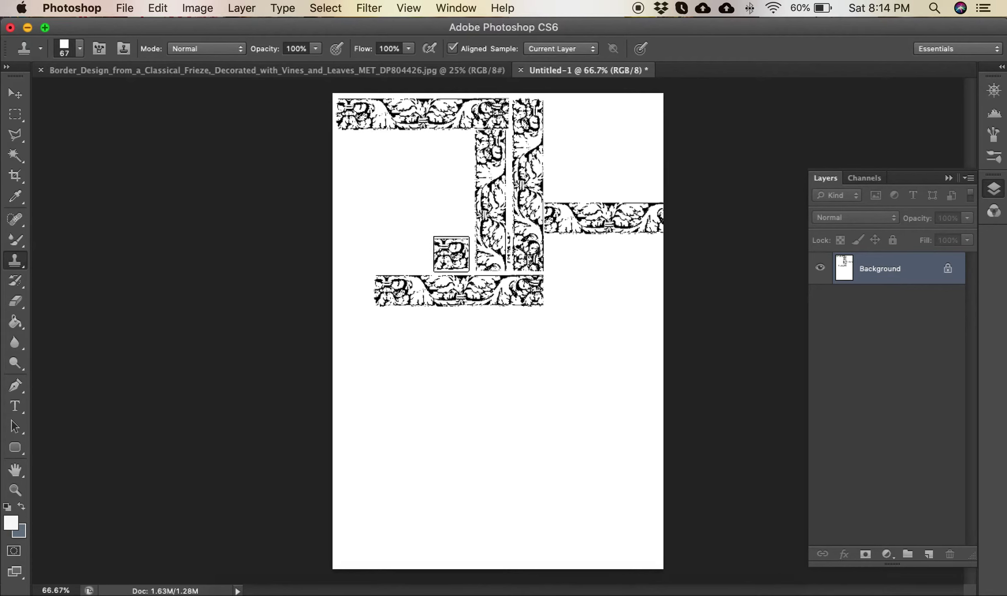
left_click(450, 254)
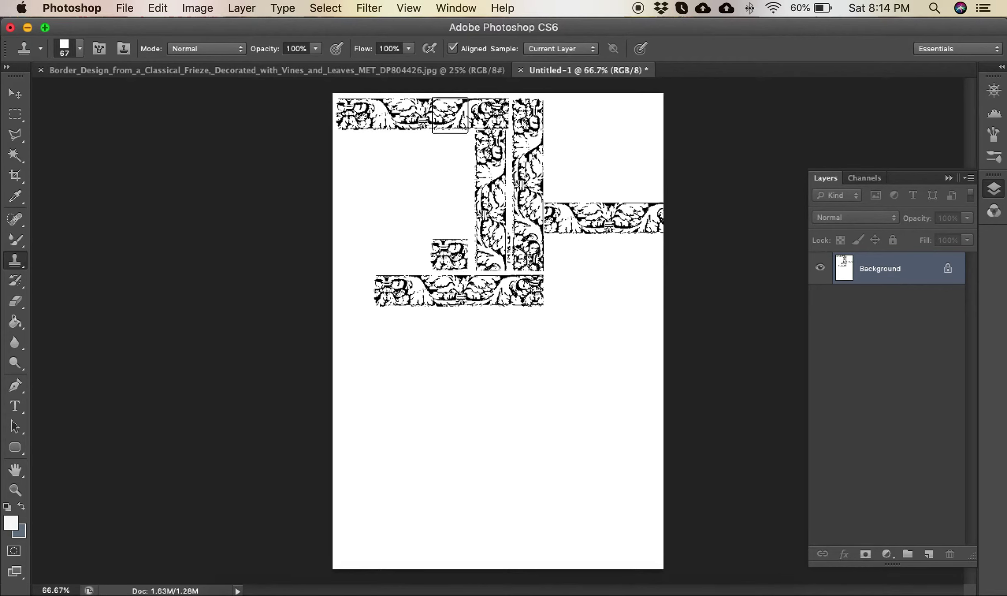
left_click(450, 116, "alt")
left_click_drag(426, 244, 365, 254)
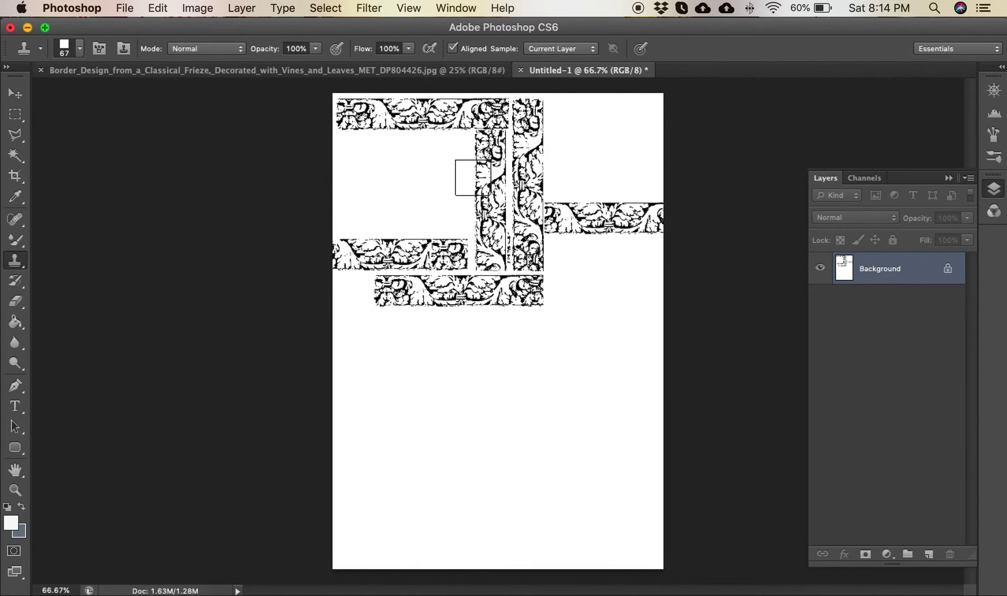
left_click(491, 150, "alt")
mouse_move(354, 294)
left_mouse_down()
mouse_move(359, 439)
mouse_move(369, 429)
mouse_move(414, 434)
mouse_move(368, 426)
mouse_move(387, 424)
mouse_move(383, 387)
mouse_move(394, 360)
mouse_move(384, 327)
left_mouse_up()
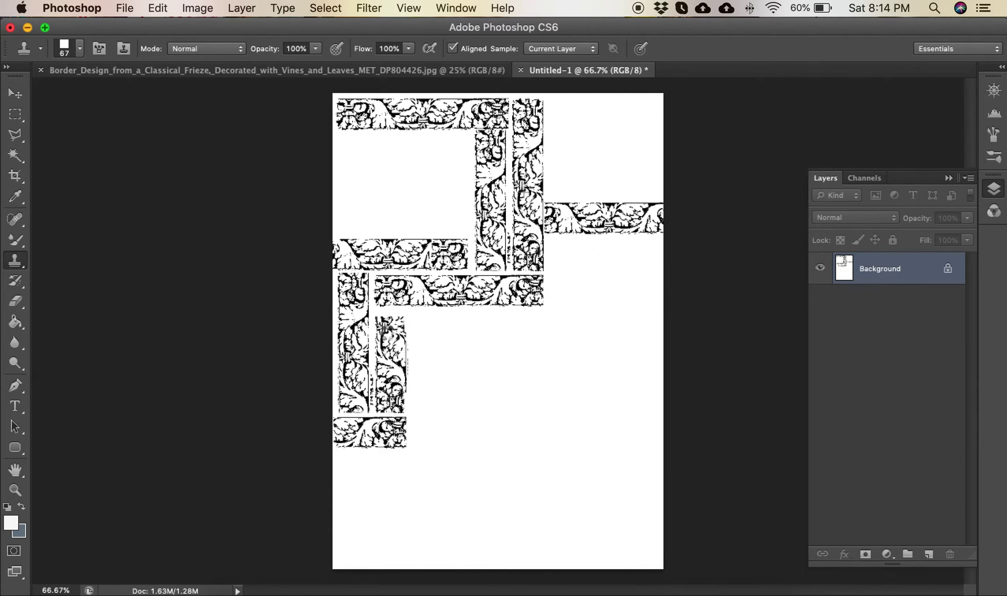
Step: Lengthen the inner upright strip up to the band above it, and clone upright and horizontal leaf bands to fill the page's lower-left area
mouse_move(389, 386)
left_mouse_down()
mouse_move(387, 337)
mouse_move(436, 360)
mouse_move(387, 366)
left_mouse_up()
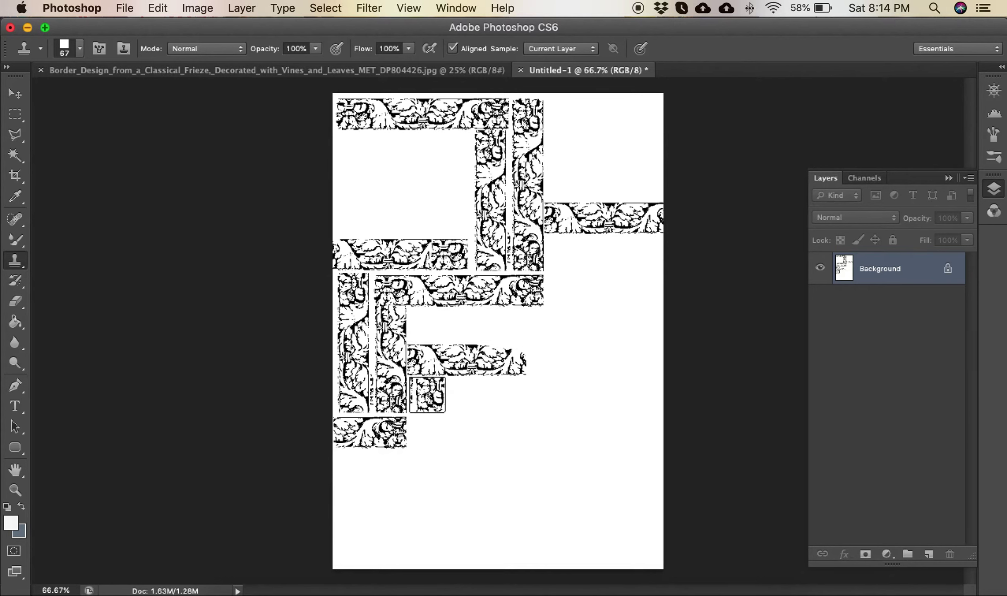
left_click_drag(429, 396, 430, 455)
mouse_move(426, 419)
left_mouse_down()
mouse_move(425, 486)
mouse_move(444, 401)
mouse_move(422, 483)
mouse_move(436, 515)
mouse_move(389, 501)
left_mouse_up()
mouse_move(352, 532)
left_mouse_down()
mouse_move(414, 538)
mouse_move(368, 563)
mouse_move(420, 558)
mouse_move(433, 534)
mouse_move(439, 575)
left_mouse_up()
left_click_drag(511, 292, 523, 285)
mouse_move(400, 457)
left_mouse_down()
mouse_move(381, 475)
mouse_move(386, 467)
mouse_move(334, 456)
left_mouse_up()
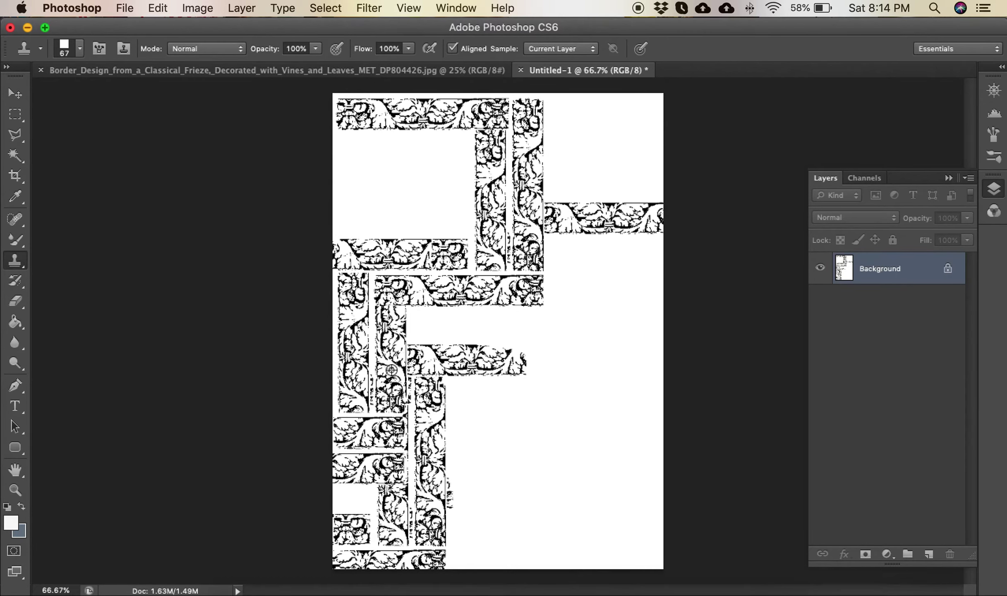
mouse_move(374, 471)
left_mouse_down()
mouse_move(346, 534)
mouse_move(341, 495)
mouse_move(407, 523)
mouse_move(367, 555)
mouse_move(350, 528)
left_mouse_up()
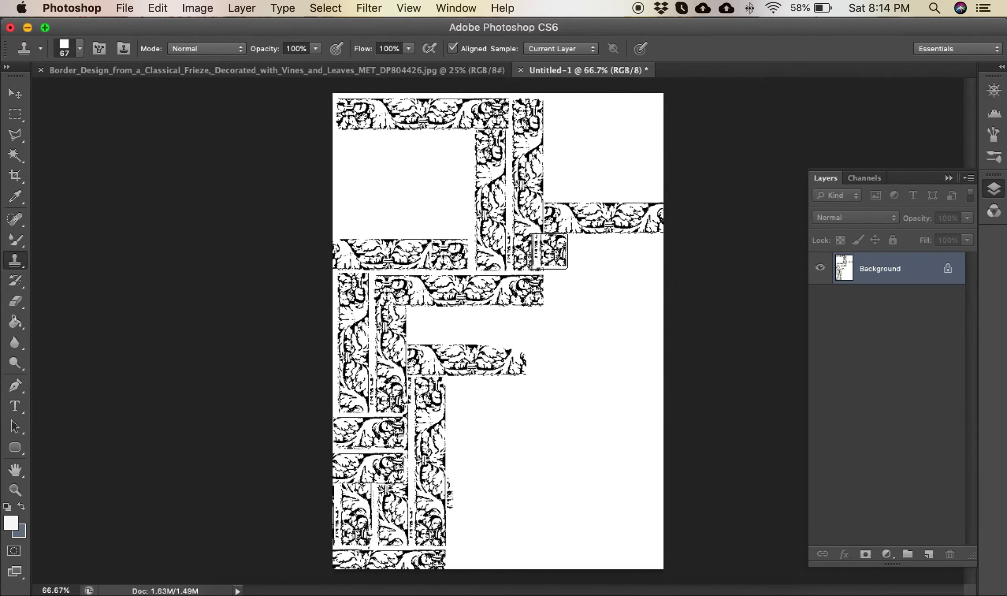
Step: Clone short upright pieces under the upper-right band and stack horizontal leaf bands across the page's middle to its right edge
mouse_move(558, 252)
left_mouse_down()
mouse_move(557, 288)
mouse_move(570, 259)
mouse_move(663, 265)
mouse_move(598, 253)
left_mouse_up()
left_click_drag(675, 271, 589, 278)
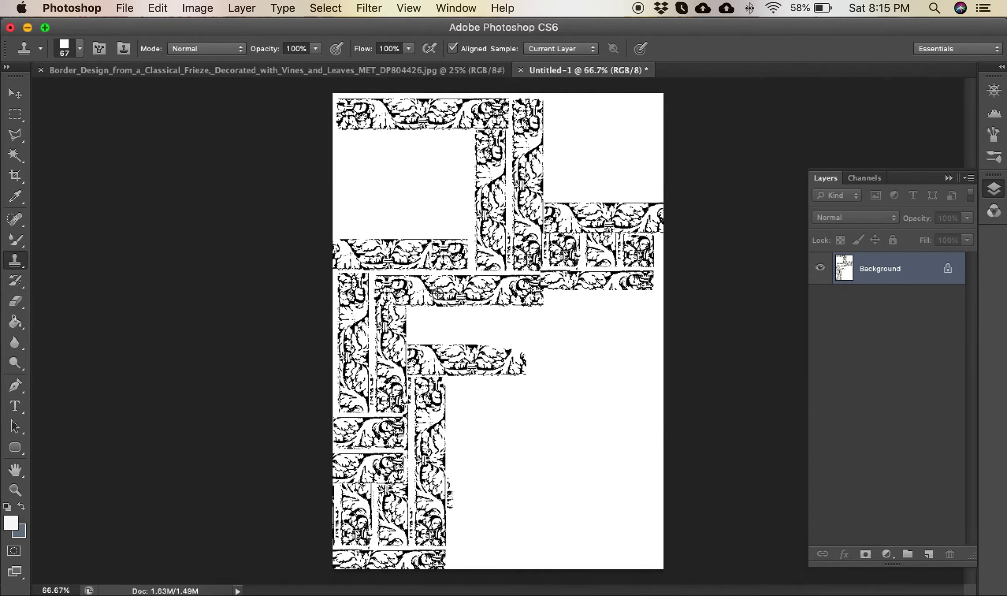
left_click_drag(549, 298, 655, 289)
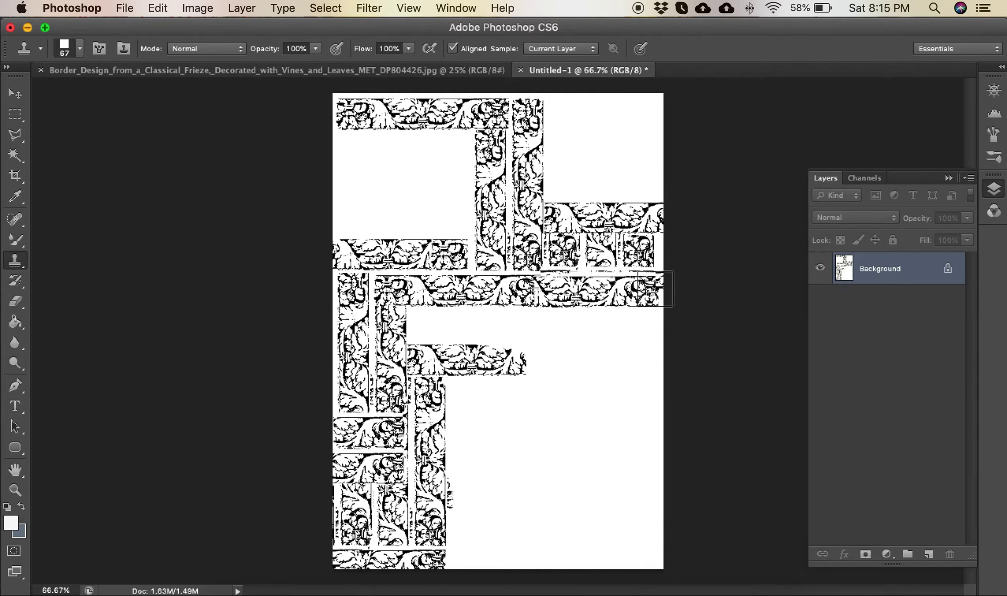
mouse_move(565, 232)
left_mouse_down()
mouse_move(562, 223)
mouse_move(567, 251)
left_mouse_up()
mouse_move(398, 322)
left_mouse_down()
mouse_move(416, 333)
mouse_move(492, 331)
left_mouse_up()
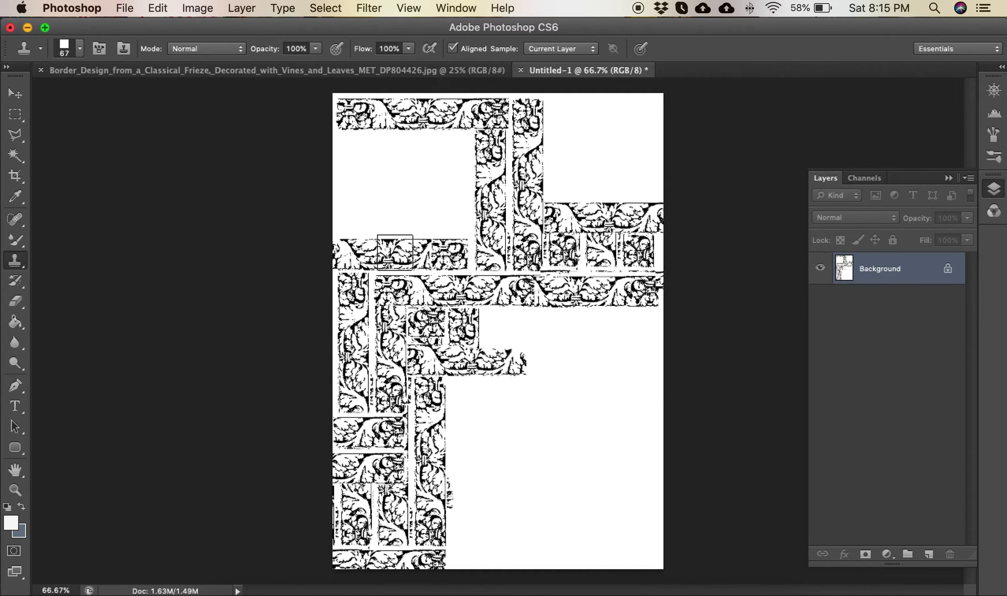
mouse_move(488, 326)
left_mouse_down()
mouse_move(511, 340)
mouse_move(503, 323)
mouse_move(660, 330)
mouse_move(660, 343)
mouse_move(528, 357)
mouse_move(655, 360)
left_mouse_up()
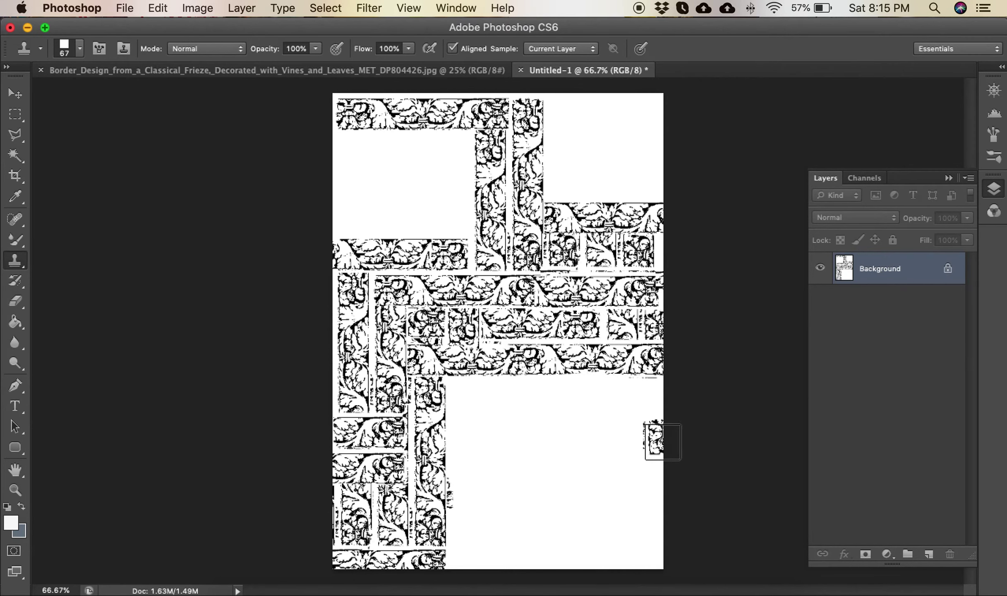
Step: Clone a frame of leaf bands around the page's lower-right area and fill its blank centre with nested strips
left_click_drag(645, 393, 647, 561)
mouse_move(646, 516)
left_mouse_down()
mouse_move(575, 547)
mouse_move(604, 550)
mouse_move(454, 561)
mouse_move(474, 513)
mouse_move(578, 526)
mouse_move(617, 525)
mouse_move(627, 513)
mouse_move(620, 425)
mouse_move(598, 520)
mouse_move(605, 390)
mouse_move(611, 410)
mouse_move(592, 391)
mouse_move(471, 394)
left_mouse_up()
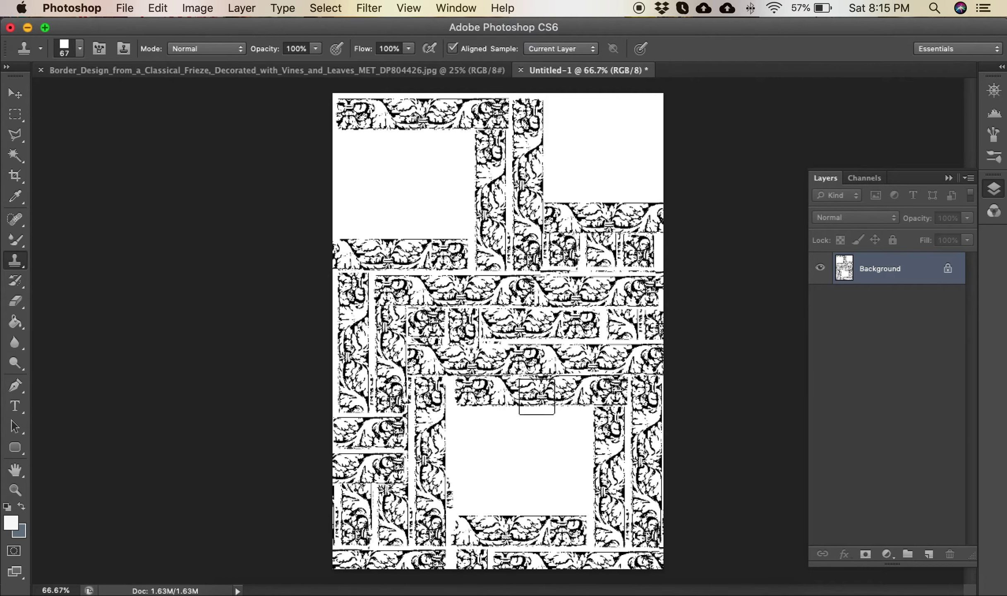
left_click_drag(365, 266, 353, 256)
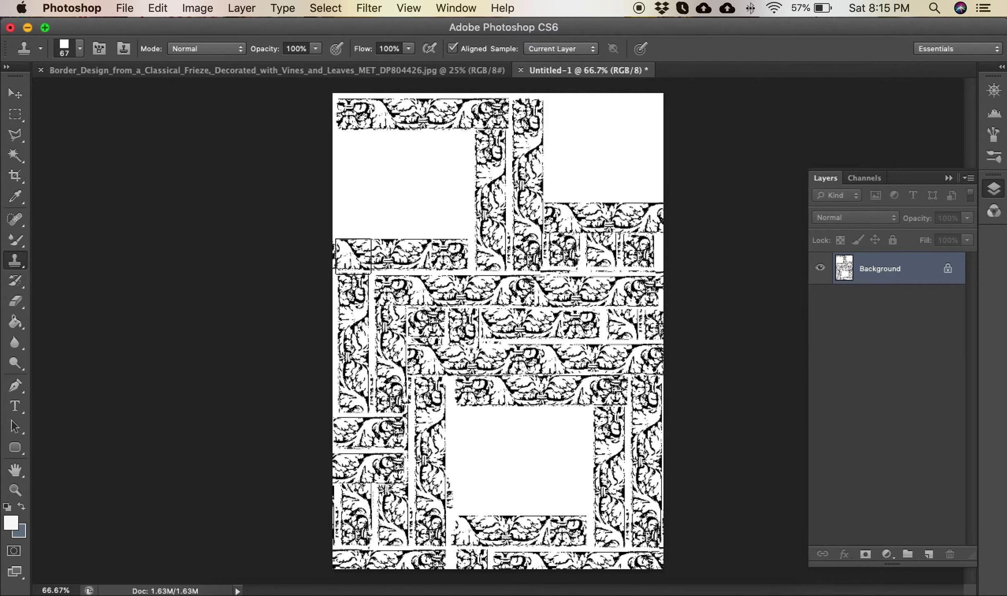
mouse_move(471, 465)
left_mouse_down()
mouse_move(468, 430)
mouse_move(468, 519)
mouse_move(505, 497)
mouse_move(570, 499)
mouse_move(575, 433)
mouse_move(517, 435)
mouse_move(502, 451)
mouse_move(531, 466)
left_mouse_up()
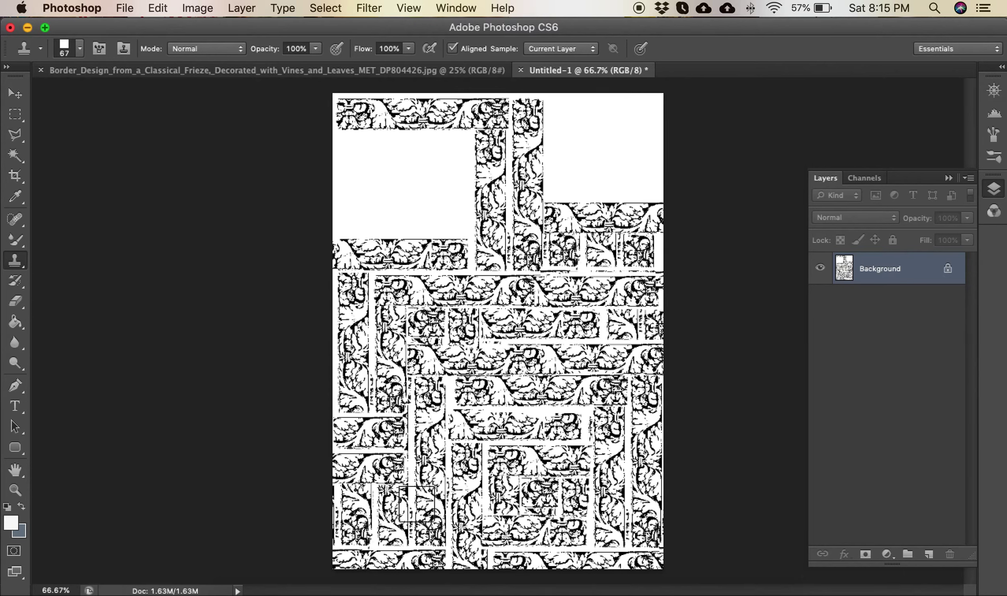
Step: Fill the blank areas in the page's upper-right and upper-left with cloned upright and horizontal leaf strips
mouse_move(565, 180)
left_mouse_down()
mouse_move(577, 92)
mouse_move(571, 127)
left_mouse_up()
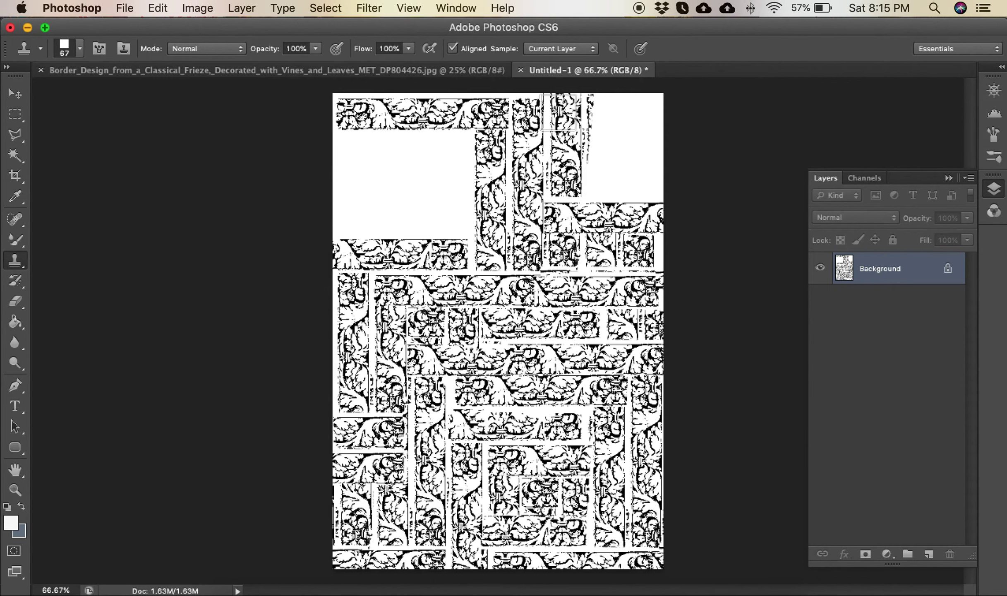
mouse_move(575, 176)
left_mouse_down()
mouse_move(639, 175)
mouse_move(643, 149)
left_mouse_up()
mouse_move(579, 136)
left_mouse_down()
mouse_move(612, 97)
mouse_move(645, 149)
left_mouse_up()
left_click(608, 288)
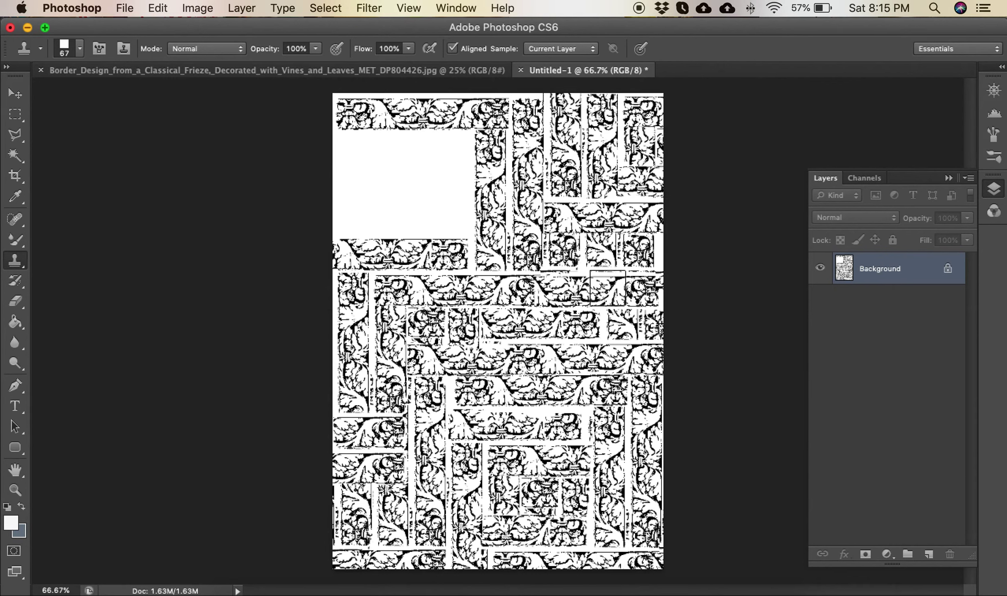
mouse_move(477, 218)
left_mouse_down()
mouse_move(337, 215)
mouse_move(392, 205)
mouse_move(360, 182)
mouse_move(351, 158)
mouse_move(344, 183)
mouse_move(344, 154)
mouse_move(455, 153)
mouse_move(446, 198)
mouse_move(443, 188)
mouse_move(373, 185)
left_mouse_up()
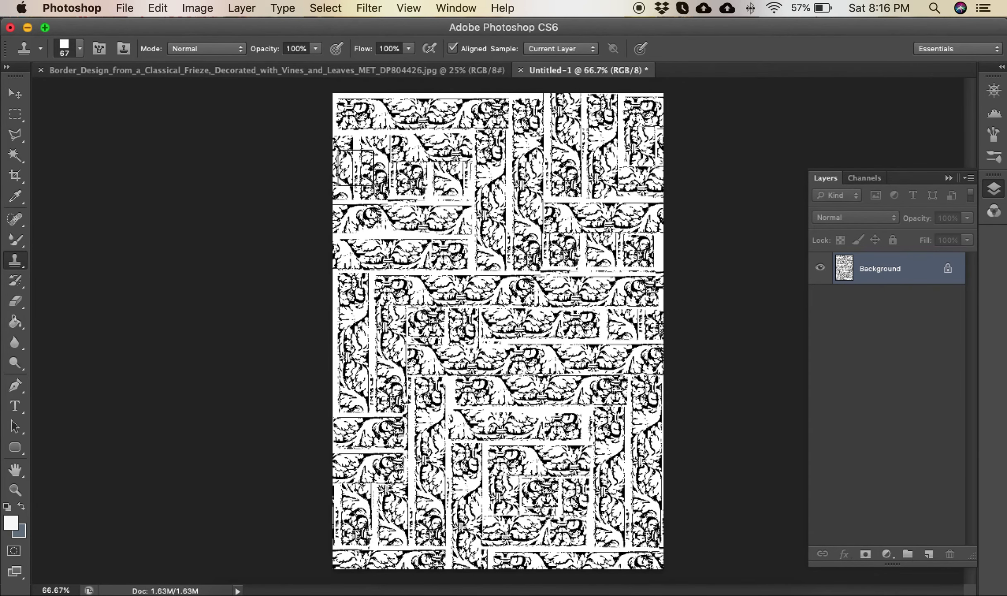
Step: Apply a Threshold adjustment with level 1 to the whole pattern
left_click(207, 12)
mouse_move(317, 56)
left_click(569, 314)
left_click(206, 12)
mouse_move(246, 58)
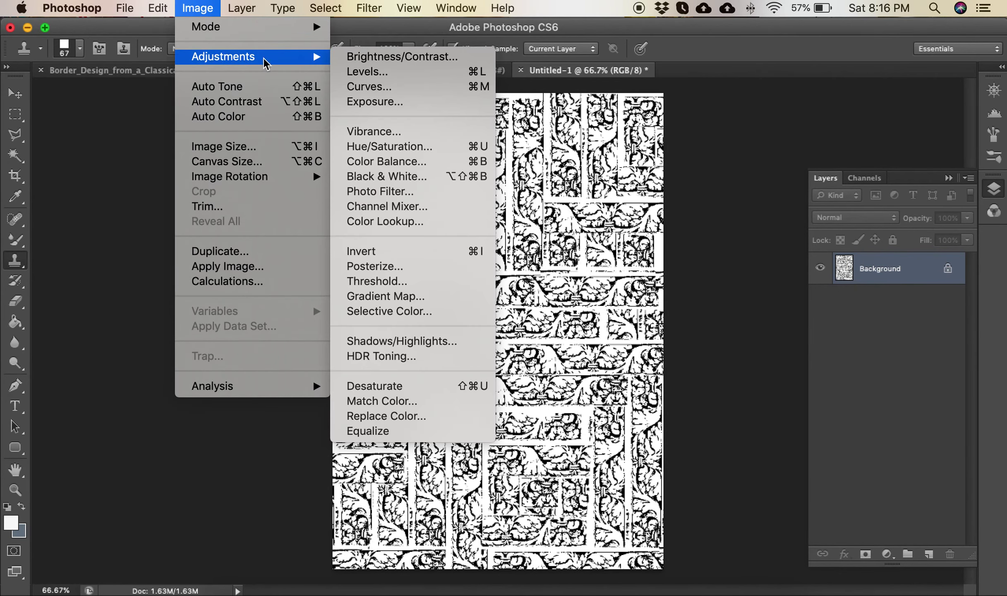
left_click(377, 282)
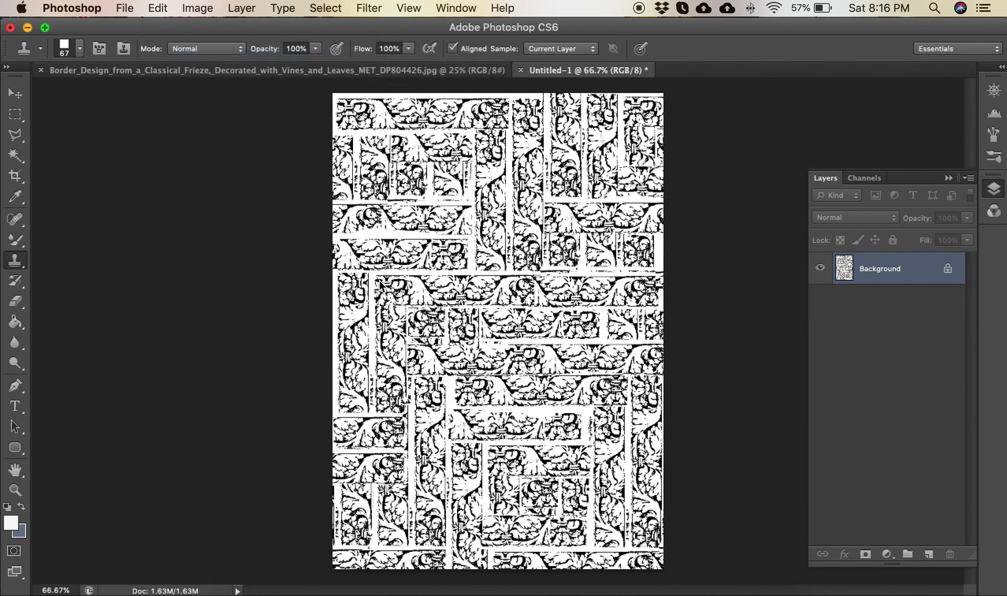
left_click_drag(258, 557, 94, 543)
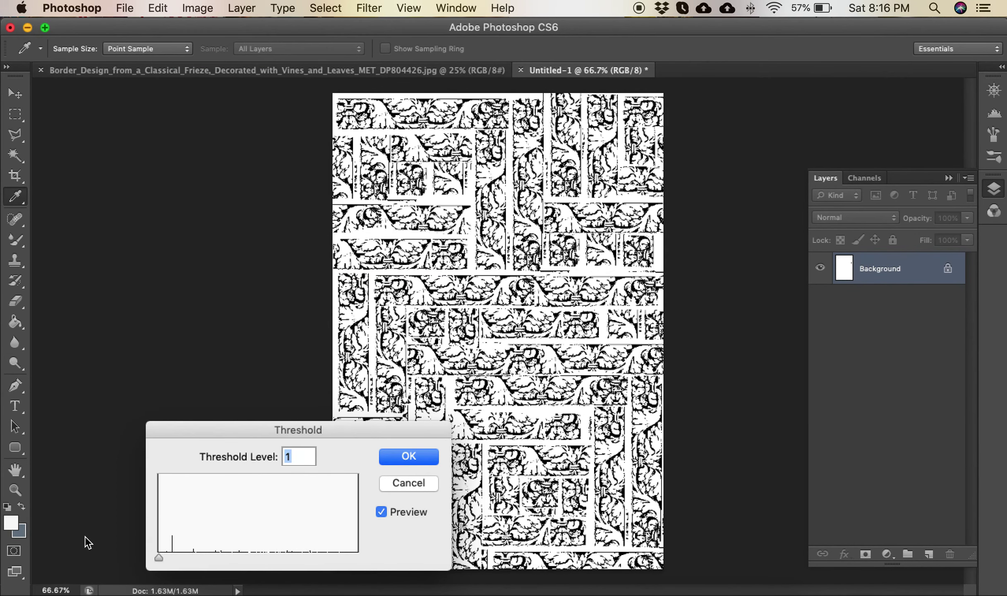
left_click(392, 454)
Step: Recolour all white areas blue-grey with the Paint Bucket, undoing the contiguous fill and repeating it with Contiguous turned off
key("s")
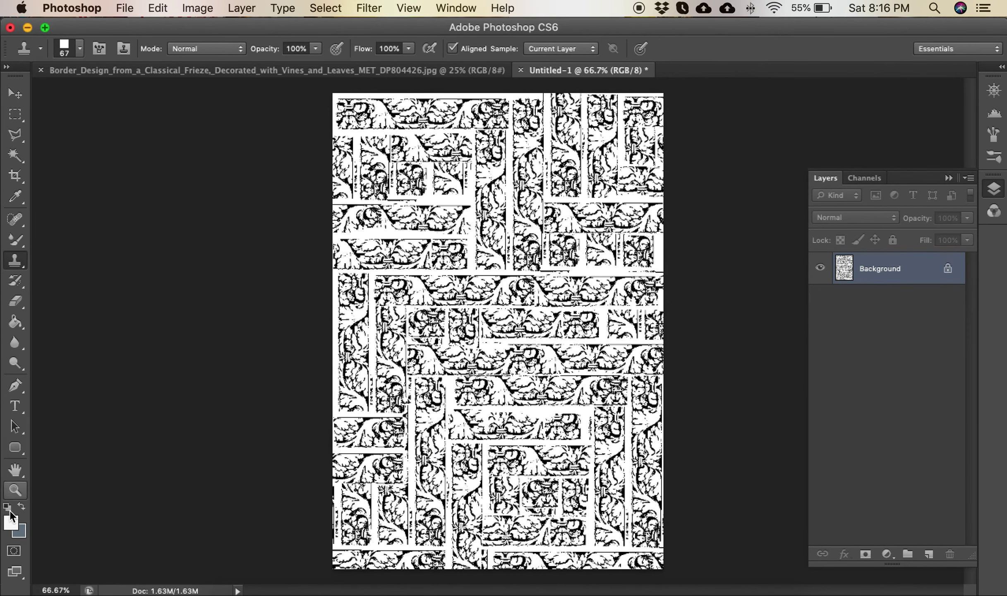
key("g")
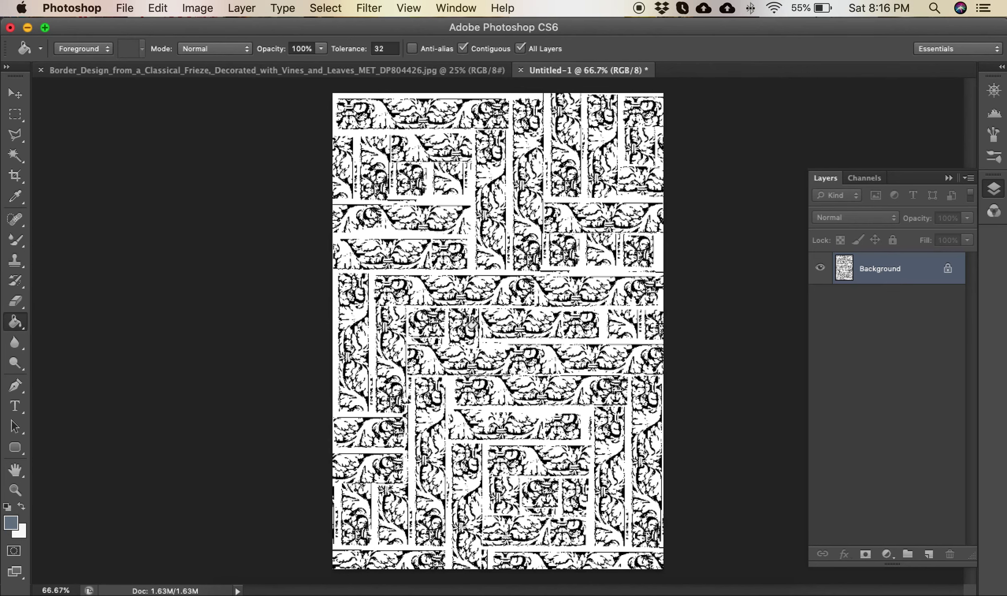
left_click(478, 268)
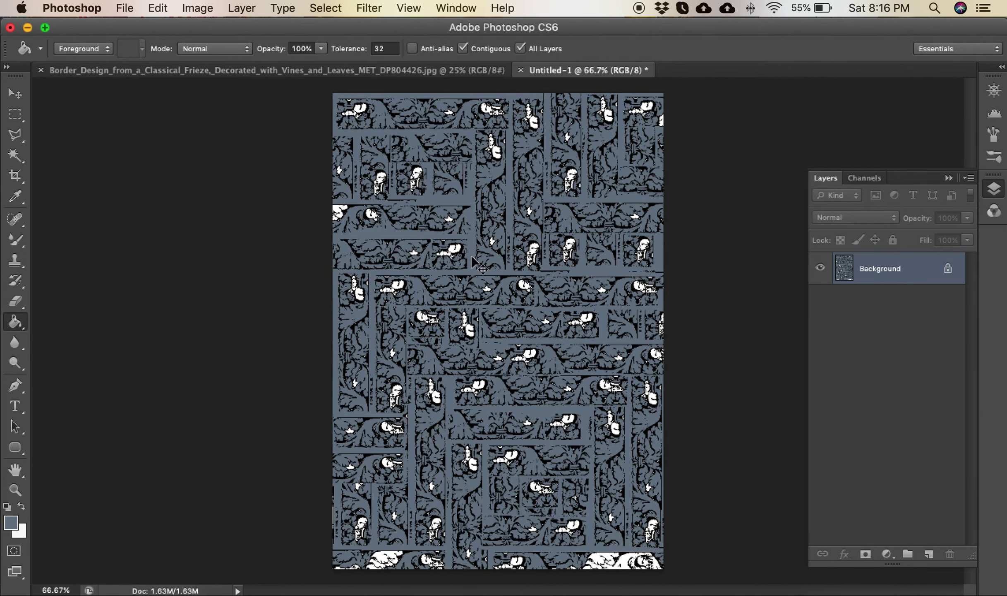
key("super+z")
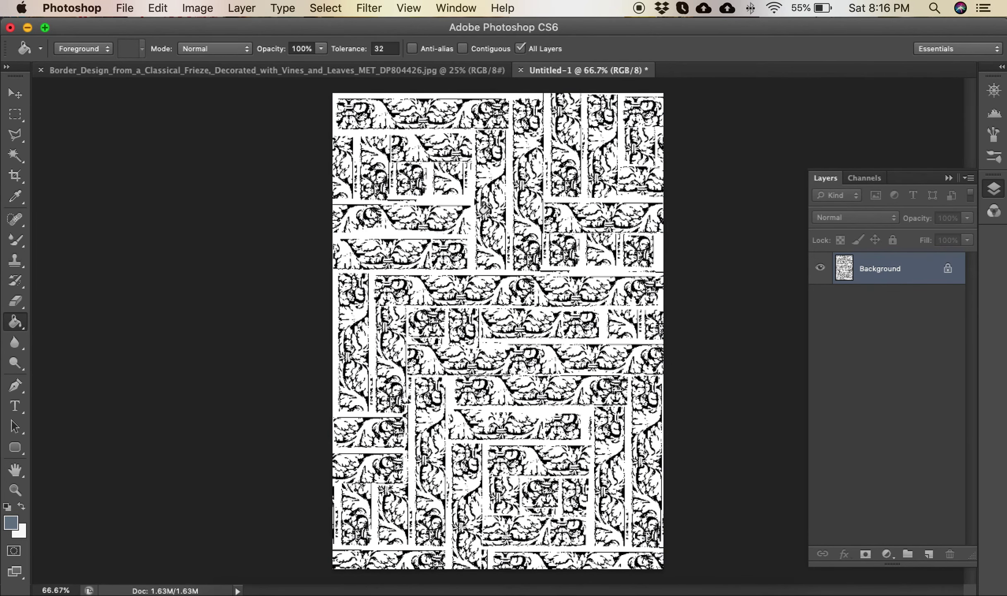
left_click(483, 203)
Step: Swap the colours, set the foreground to light grey cecccc, and fill all the black ornament with it
left_click(22, 507)
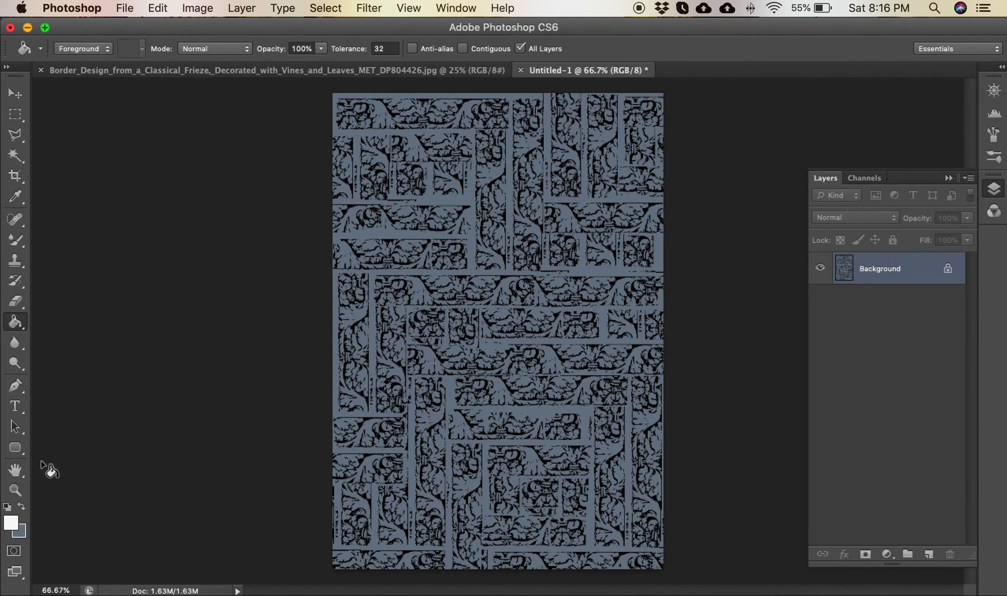
left_click(11, 523)
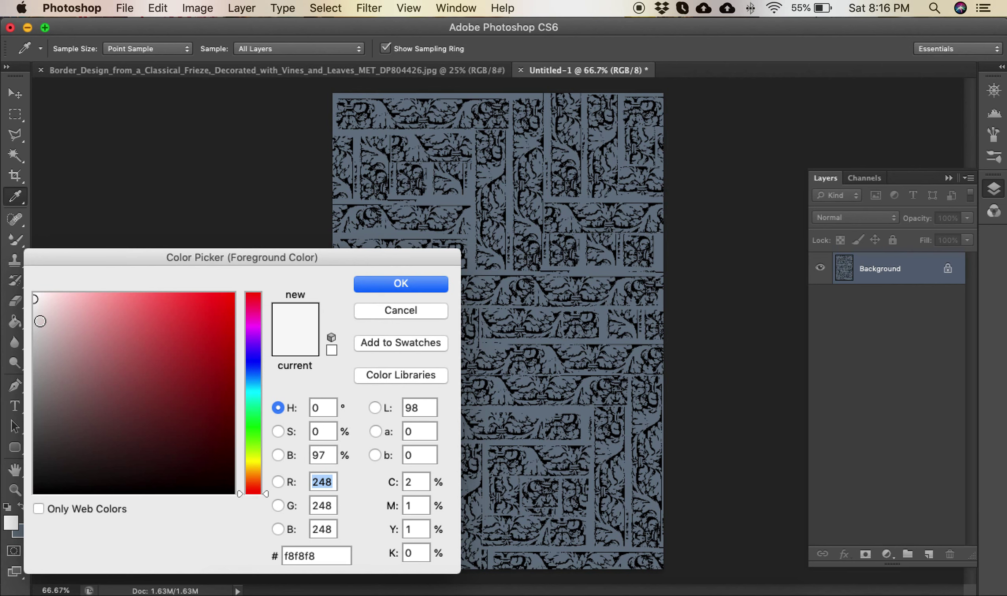
left_click_drag(40, 321, 36, 330)
left_click(409, 283)
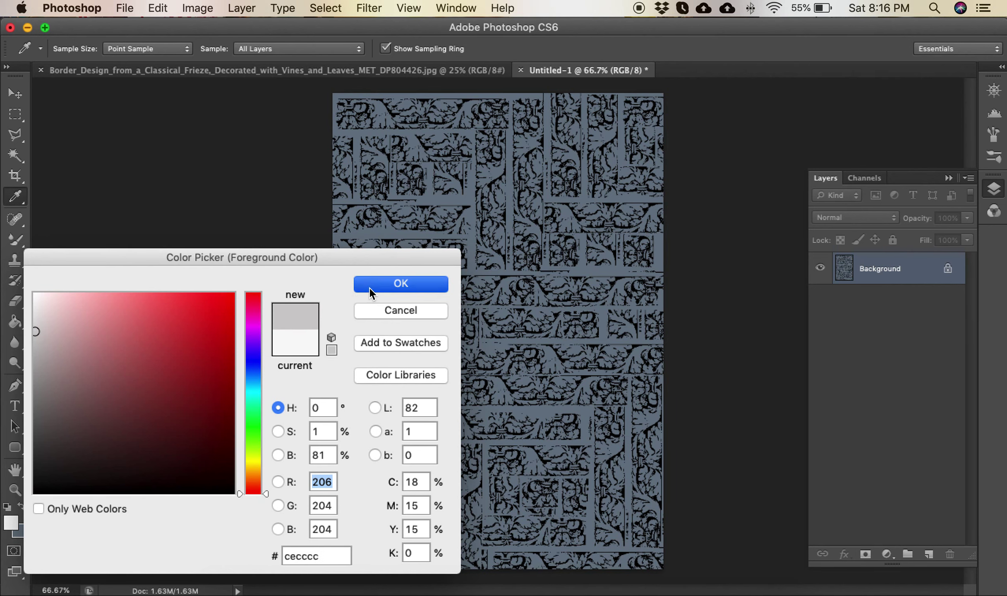
key("g")
left_click(493, 187)
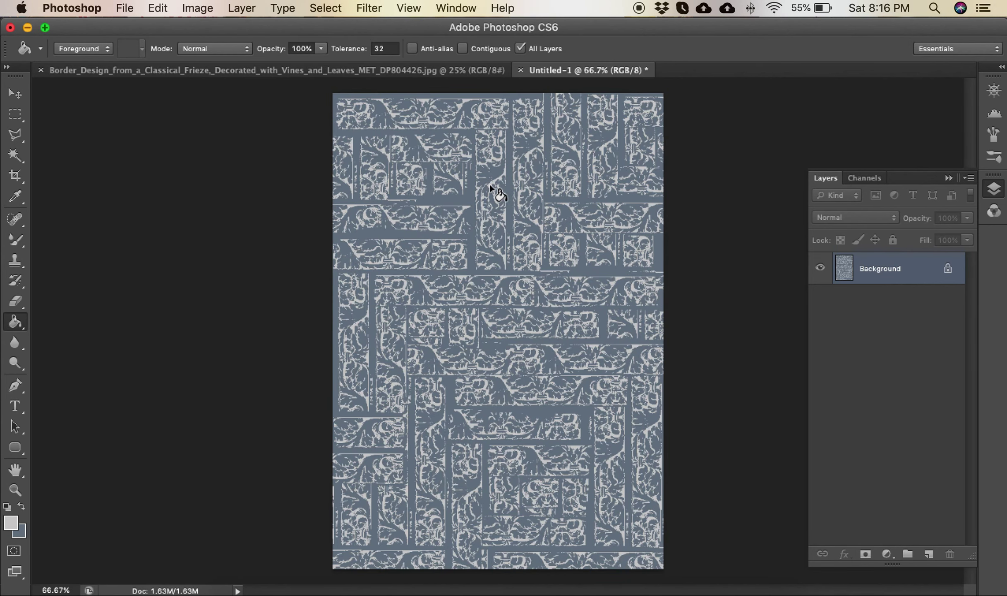